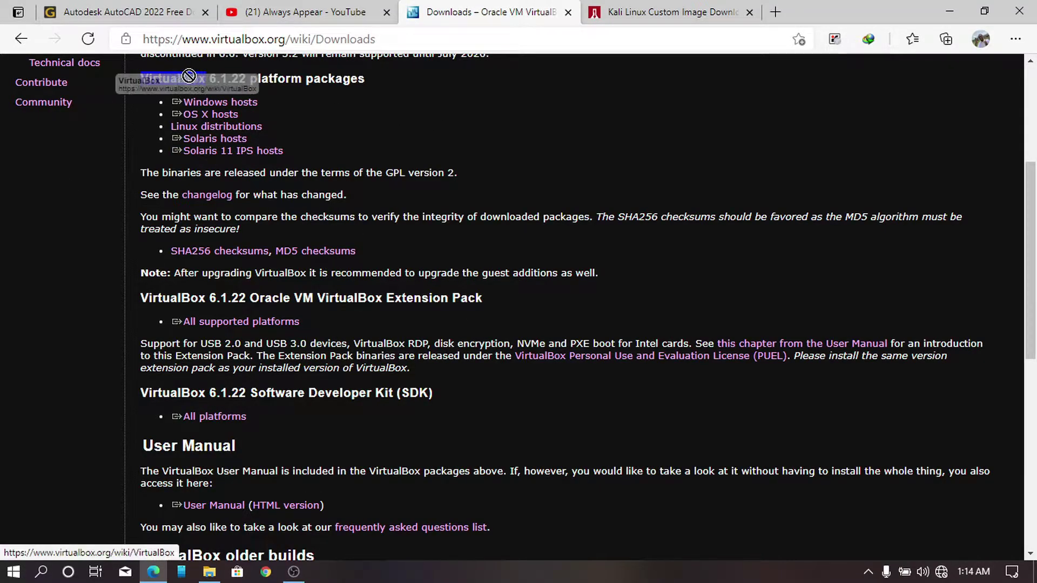
Review the VirtualBox 6.1.22 platform packages and the Extension Pack download on the VirtualBox downloads page.
drag(417, 38, 178, 34)
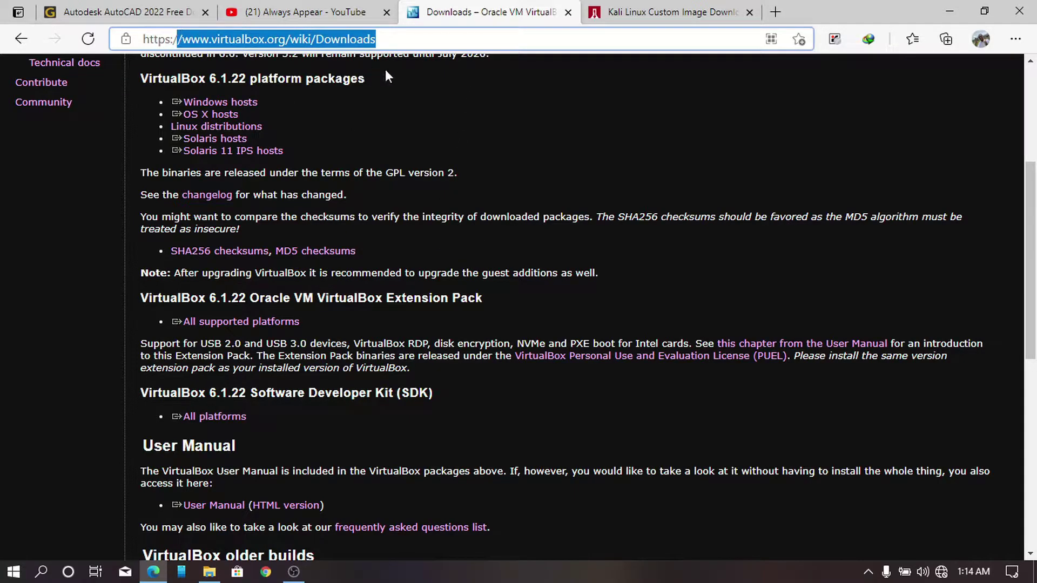
click(458, 99)
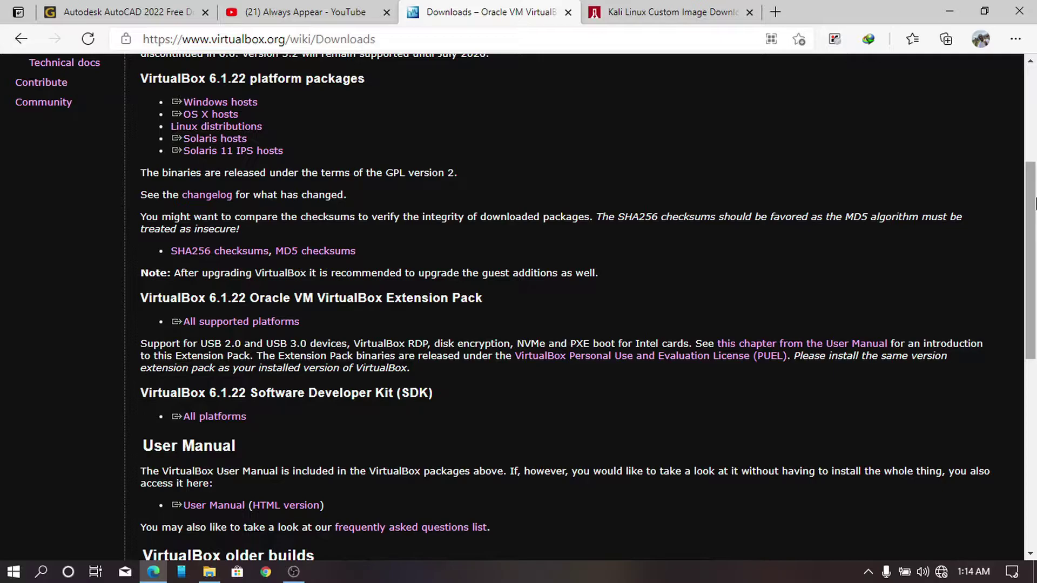
scroll(85, 379, up, 3)
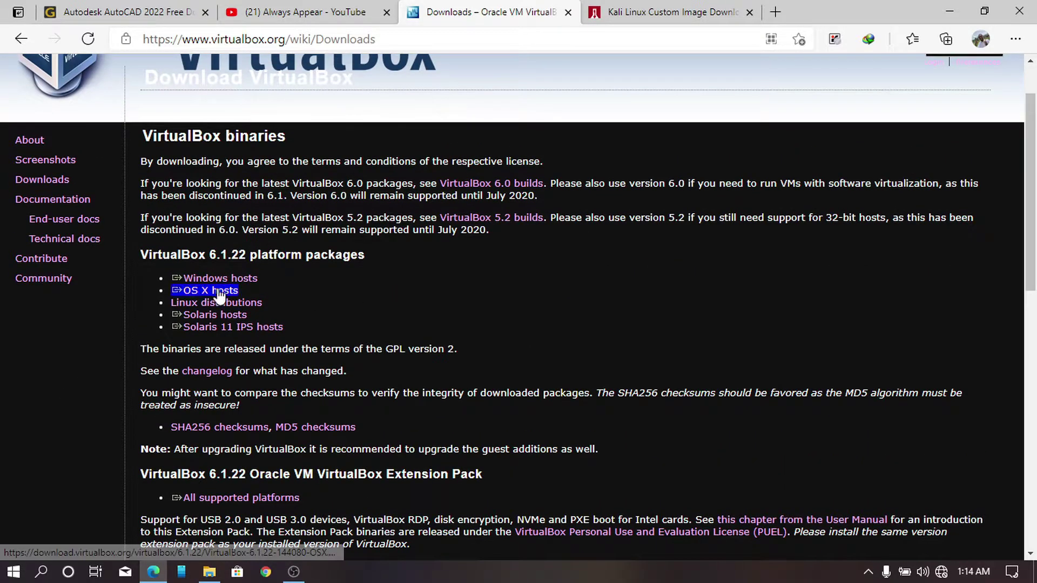
drag(1029, 144, 1025, 278)
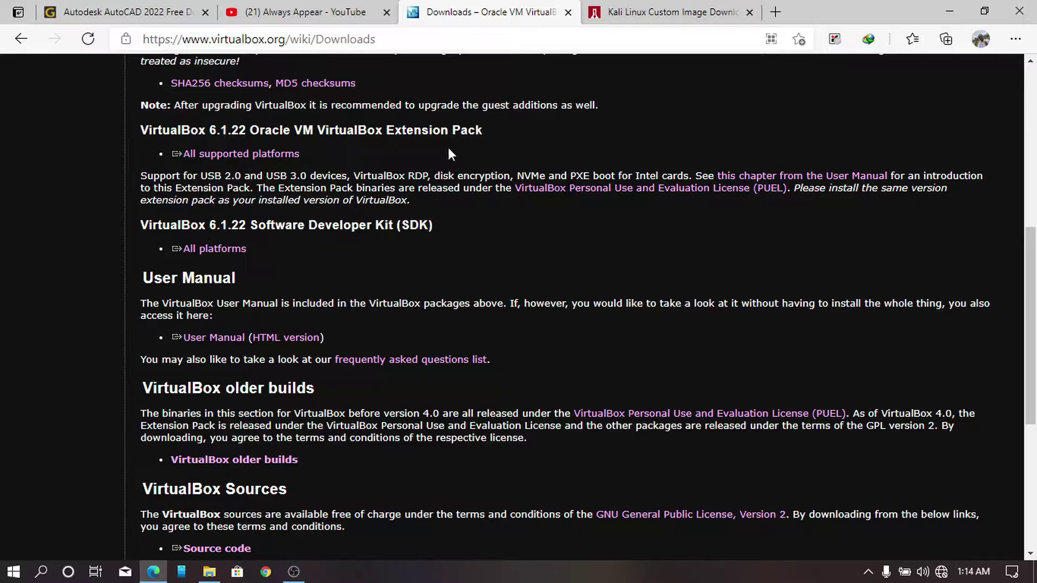
drag(212, 130, 453, 130)
click(472, 130)
click(290, 157)
Switch to the Kali Linux custom image page and examine the Kali Linux VirtualBox images offered for download.
click(683, 11)
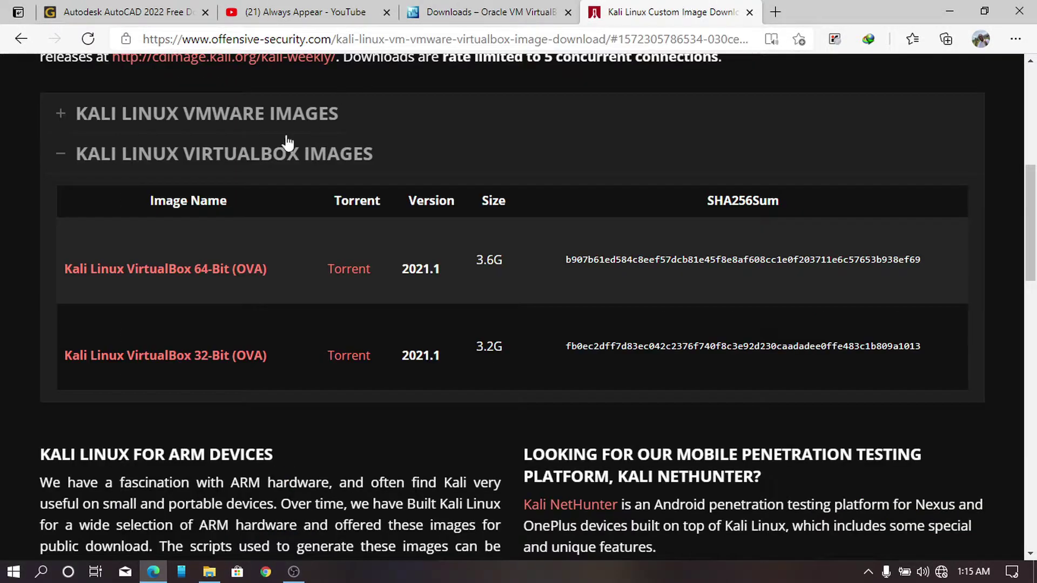
drag(1031, 211, 1034, 130)
drag(230, 203, 874, 225)
click(875, 225)
drag(1034, 92, 1020, 265)
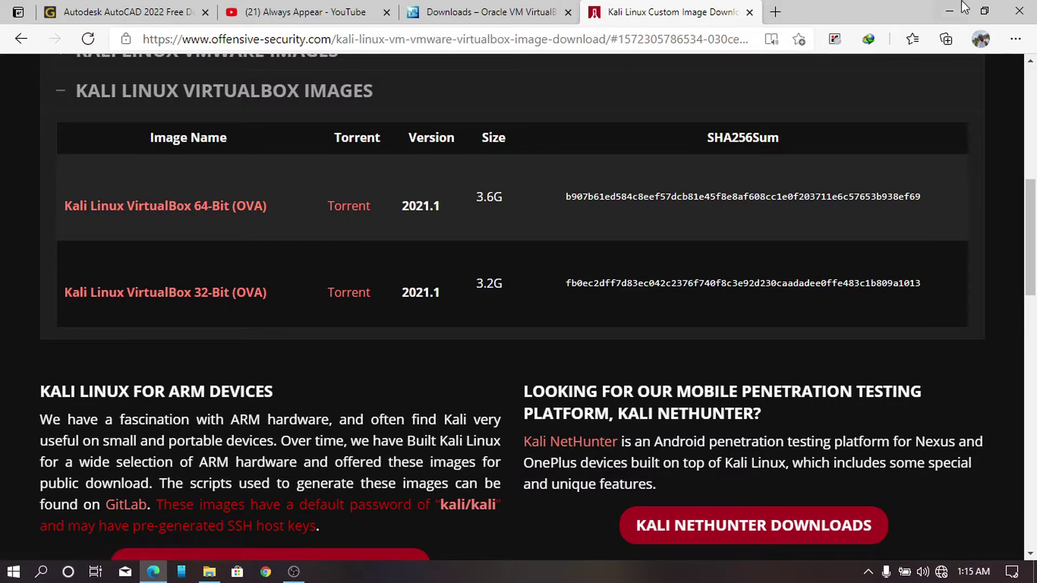
Close the browser and launch the VirtualBox-6.1.22-144080-Win installer from the Programs folder in Downloads.
click(1018, 7)
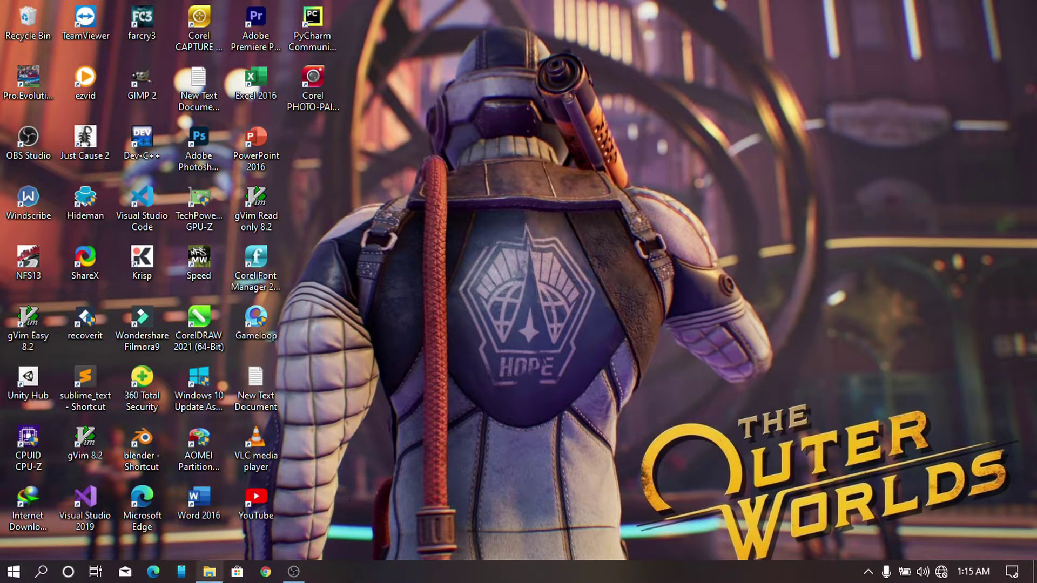
click(209, 572)
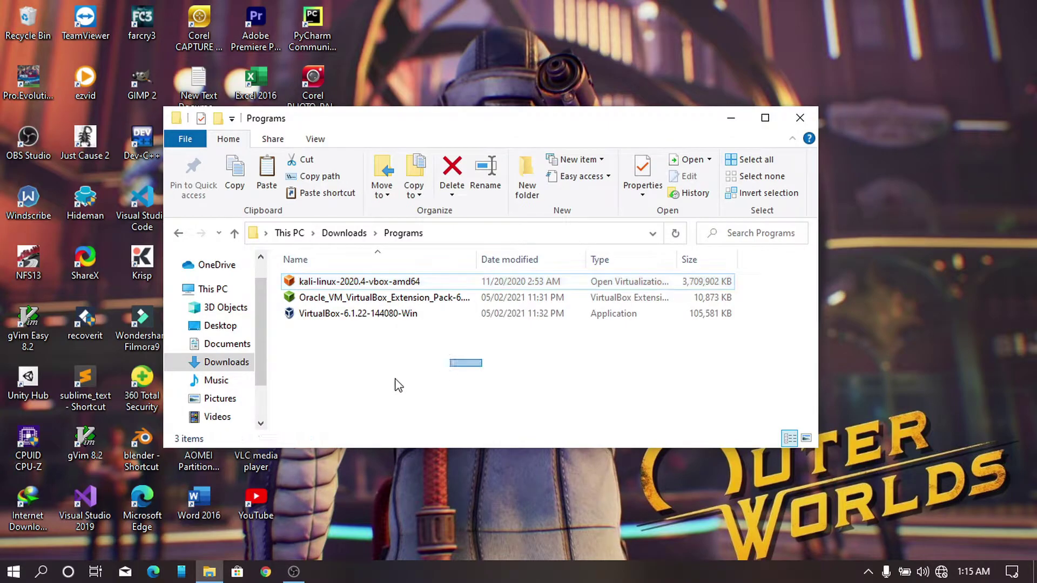
double_click(324, 315)
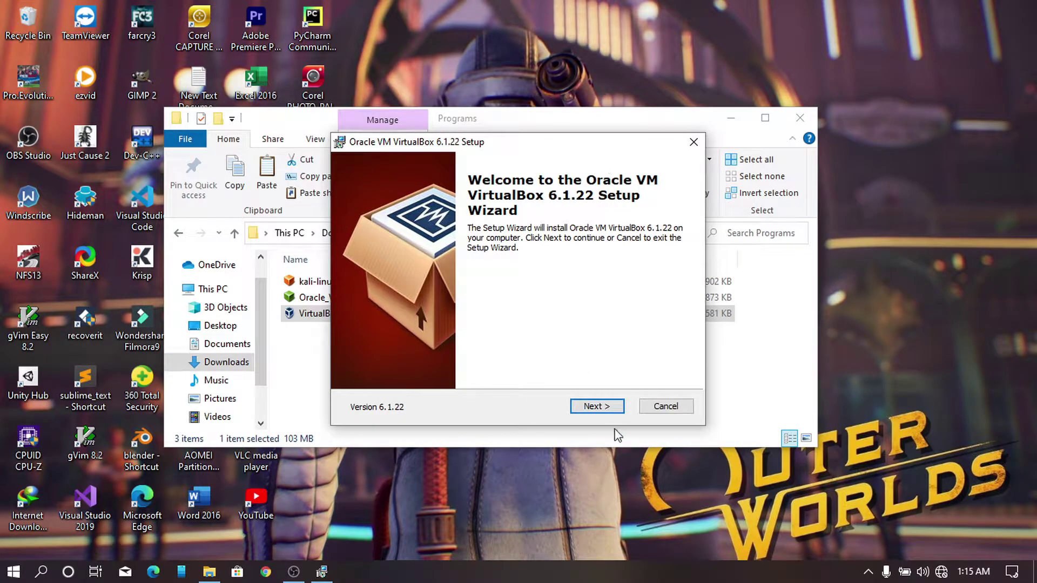
Install Oracle VM VirtualBox 6.1.22 with the default features and shortcuts, and start it when setup finishes.
click(601, 406)
click(597, 406)
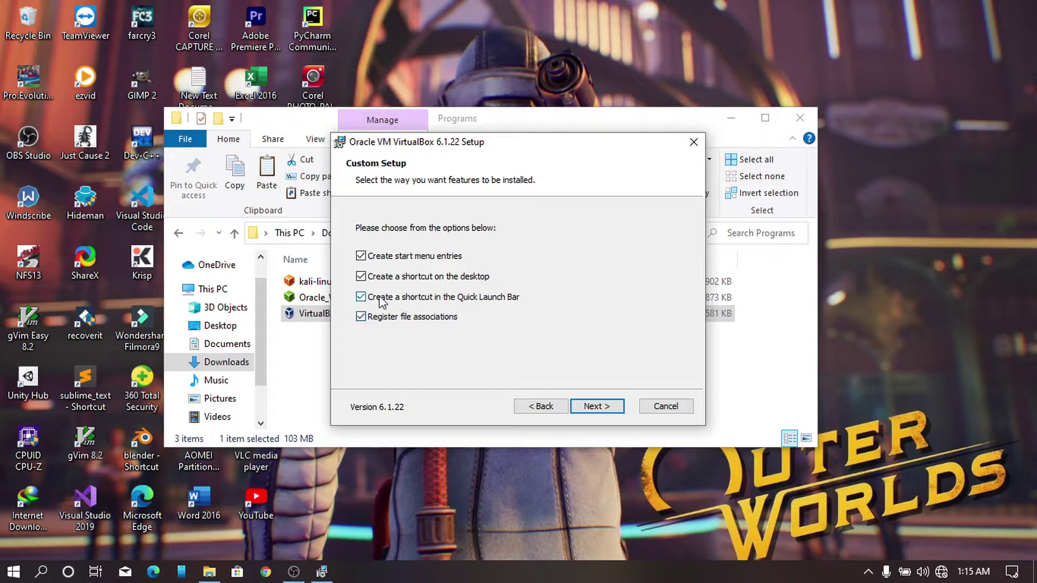
click(596, 408)
click(596, 407)
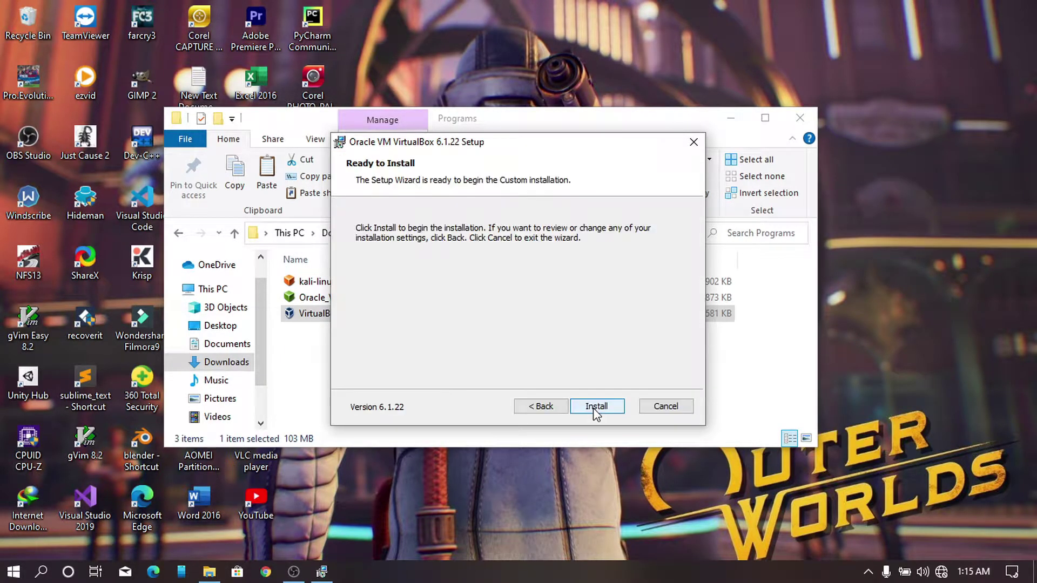
click(597, 406)
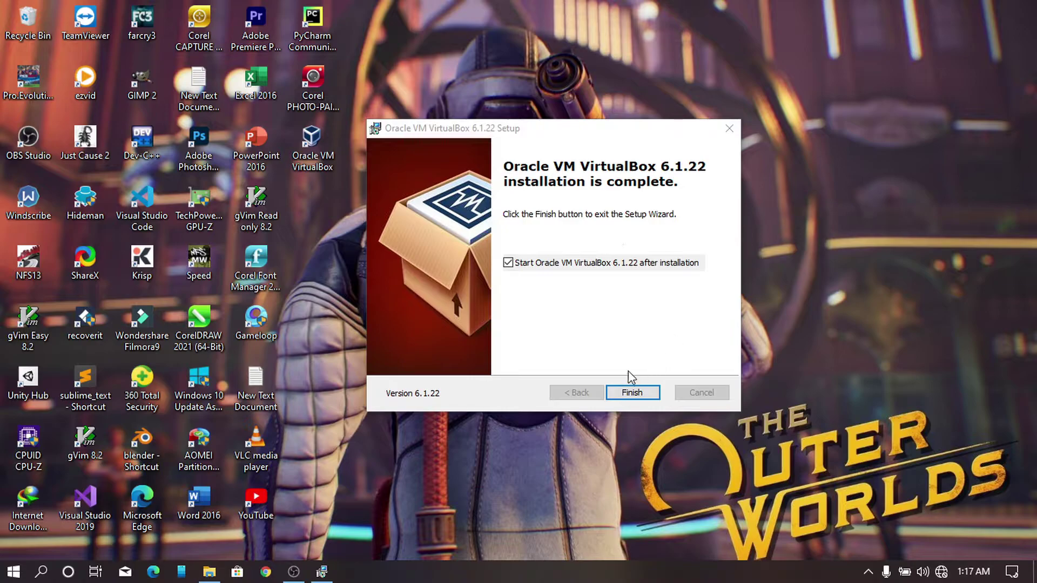
click(628, 391)
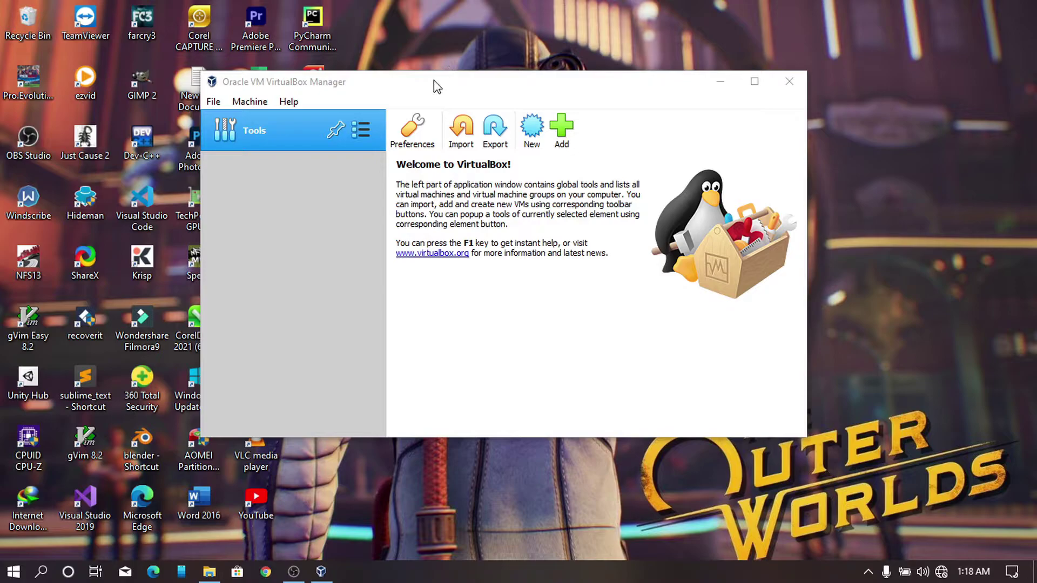
Add the Oracle_VM_VirtualBox_Extension_Pack-6.1.22 file from Downloads > Programs as an extension package in the VirtualBox preferences.
drag(434, 81, 574, 71)
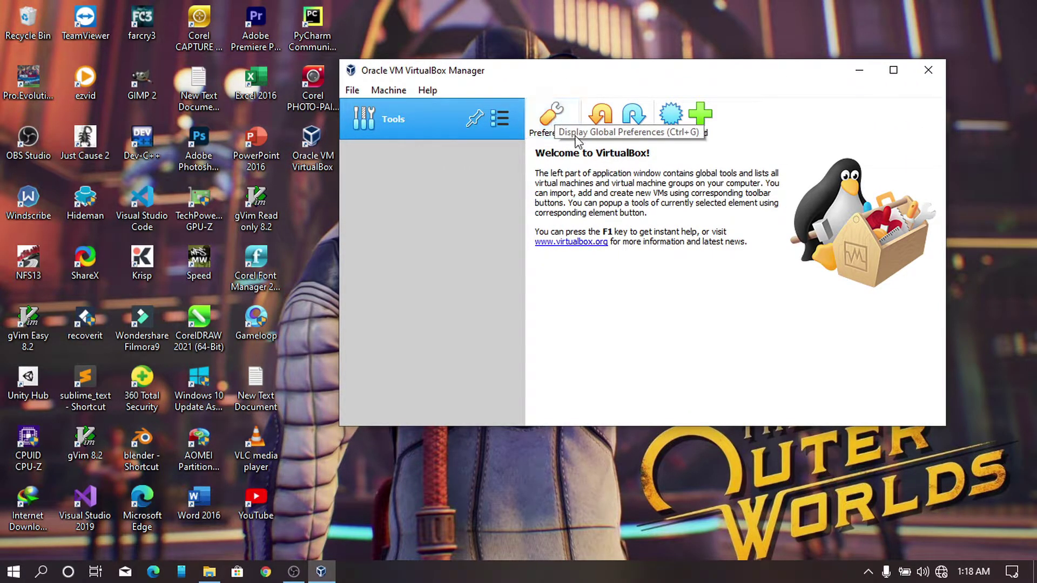
click(540, 129)
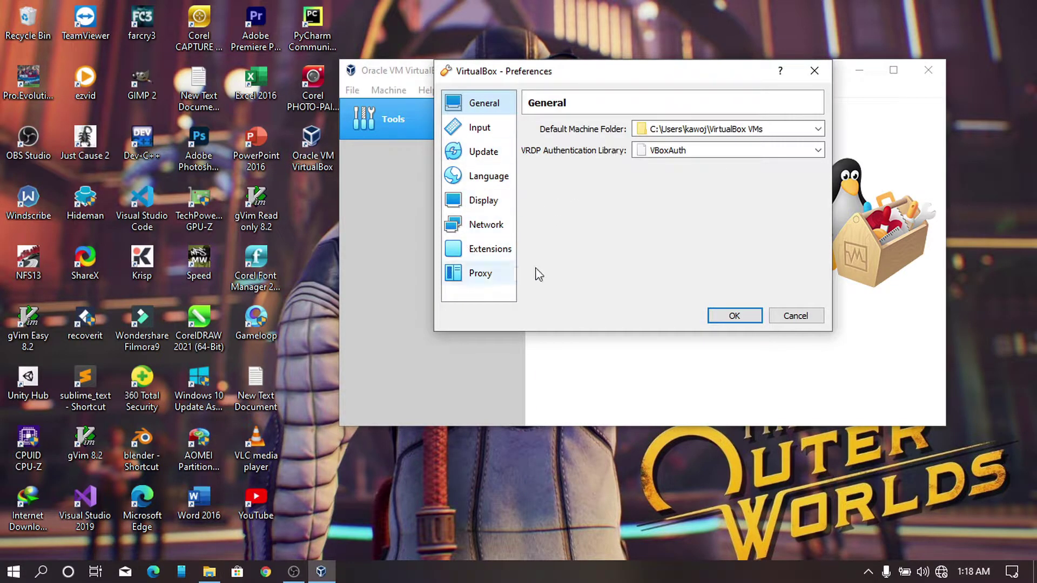
click(496, 252)
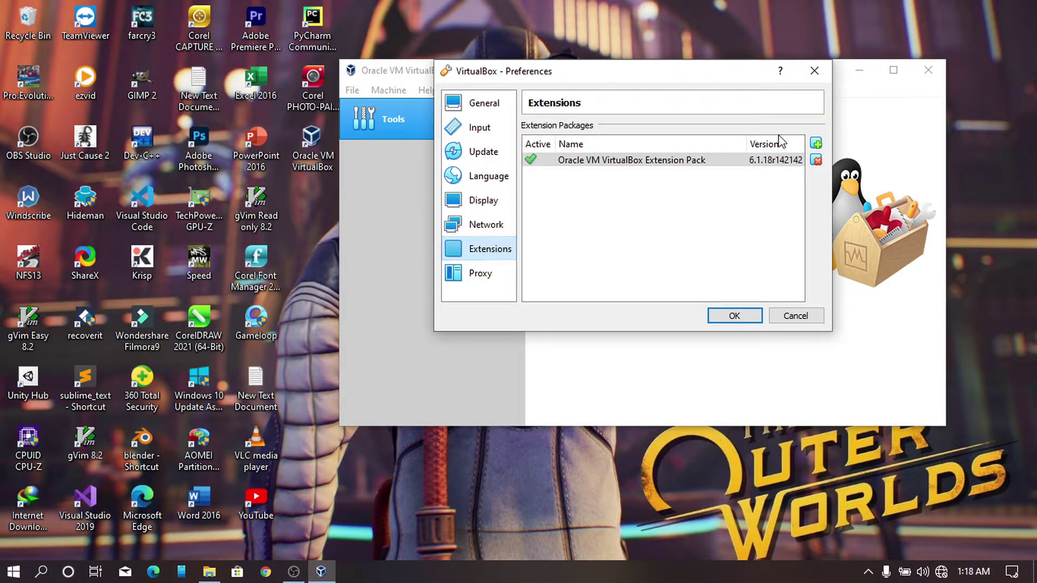
click(816, 143)
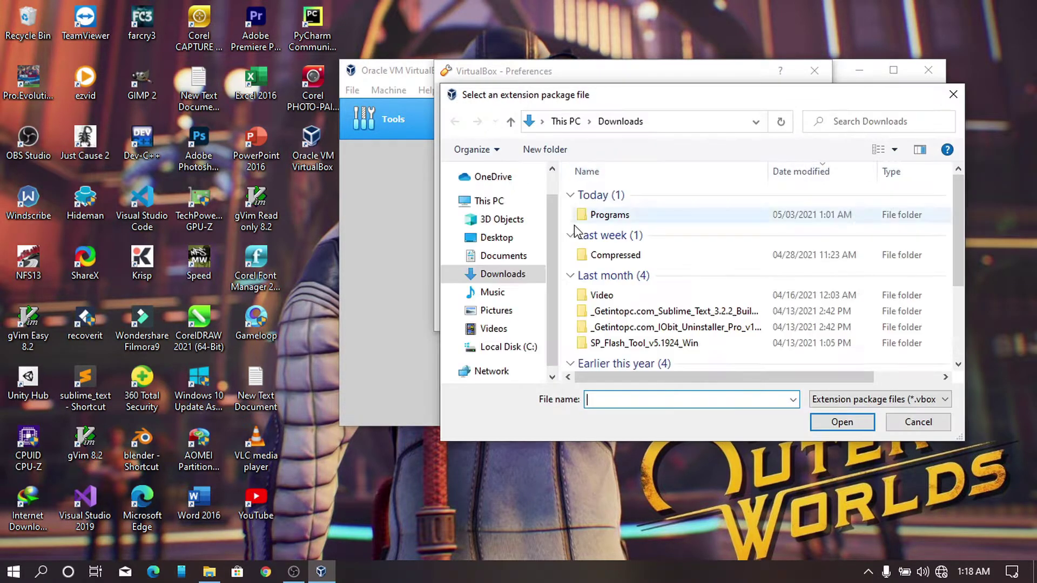
double_click(614, 215)
click(669, 194)
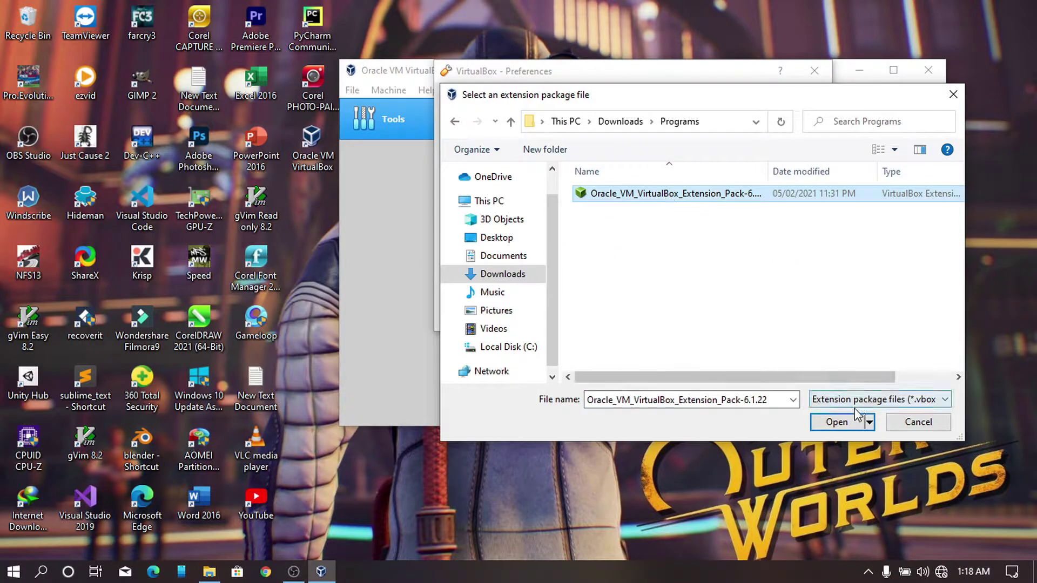
click(837, 424)
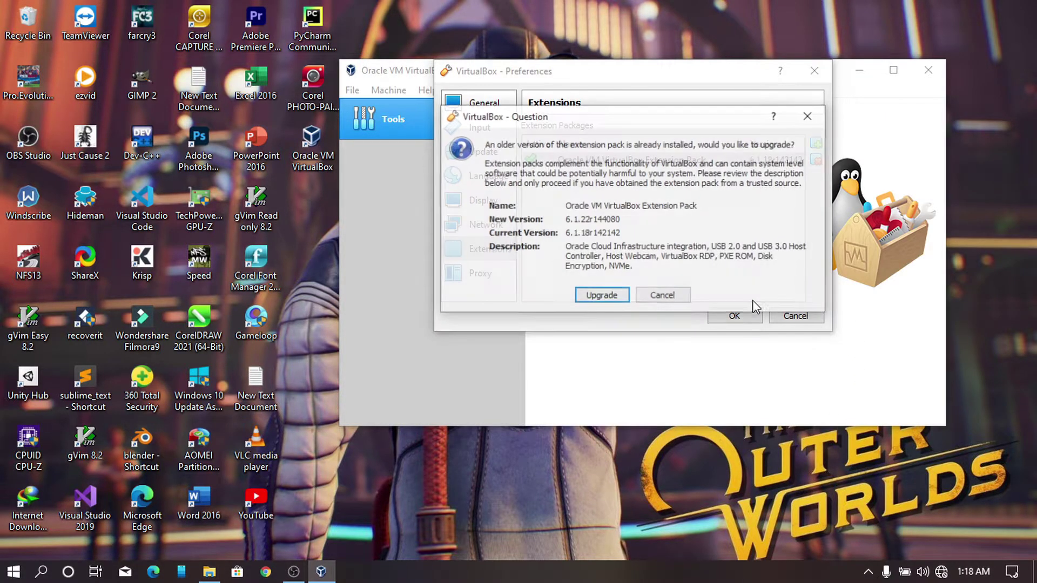
Upgrade the extension pack, agree to its full license text, and close the preferences.
click(598, 296)
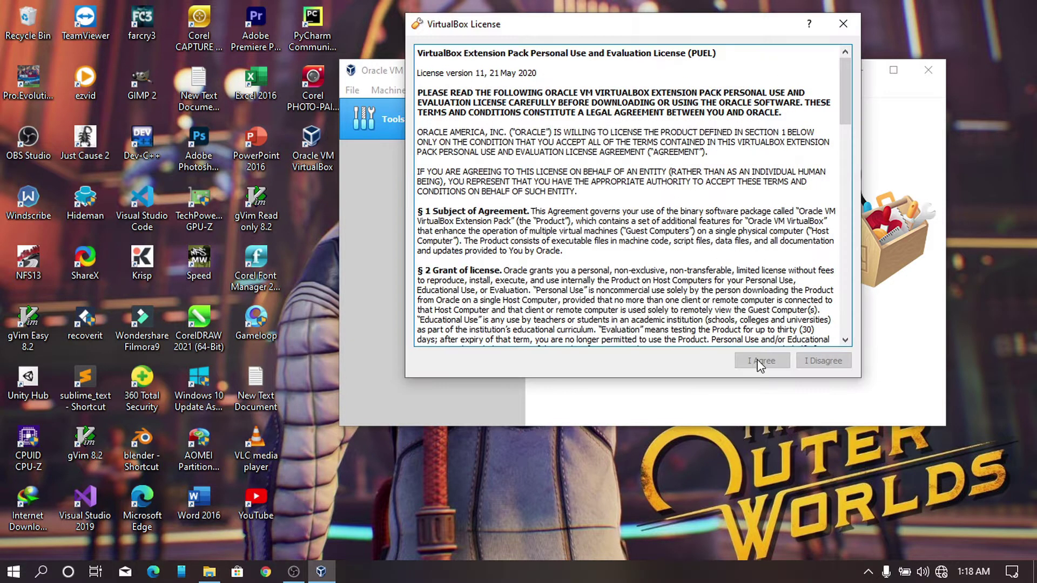
drag(846, 95, 835, 335)
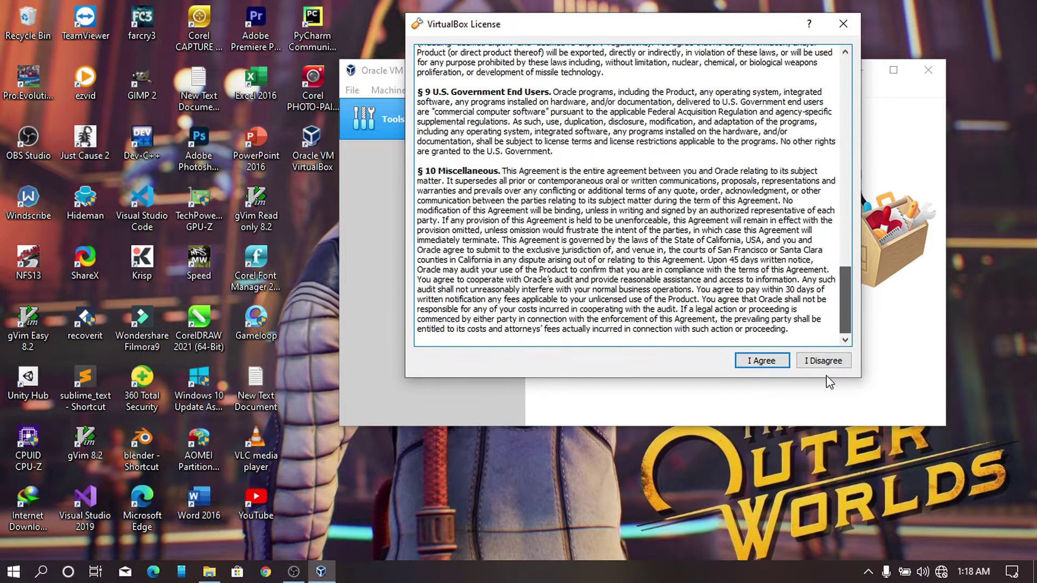
click(760, 357)
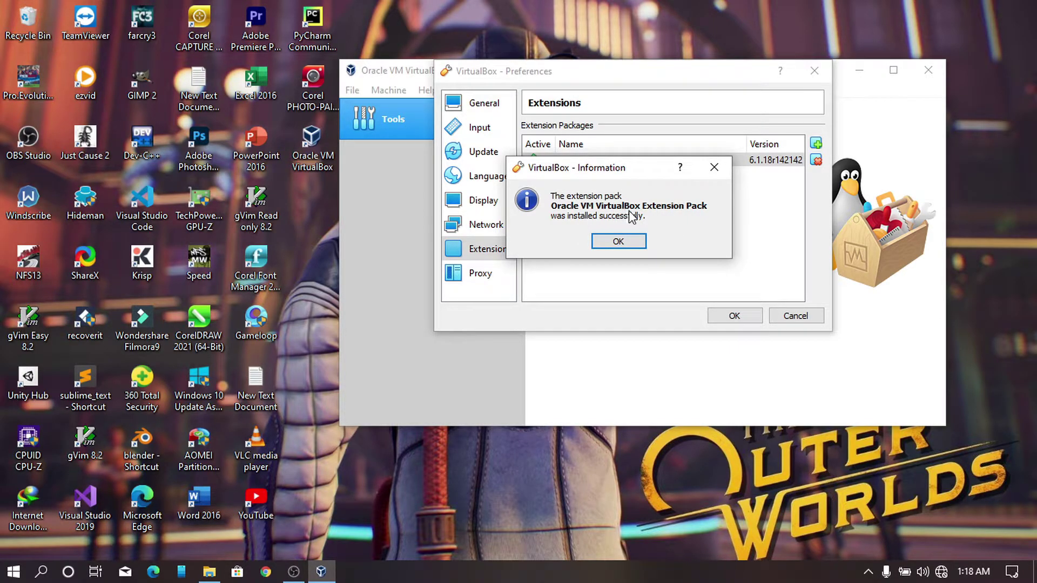
click(617, 240)
click(790, 315)
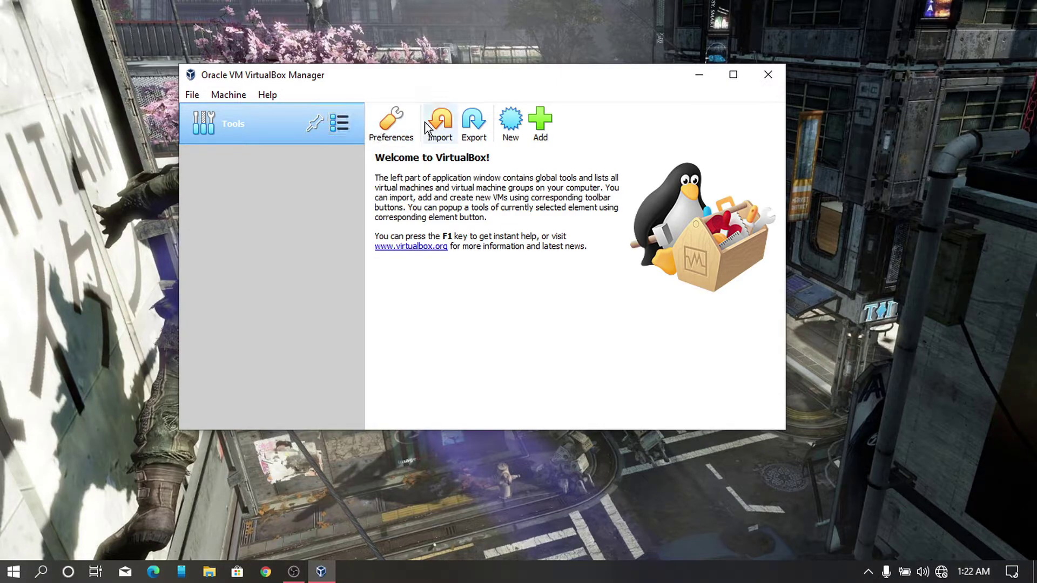
Choose kali-linux-2020.4-vbox-amd64 from Downloads > Programs as the virtual appliance to import and continue to its appliance settings.
click(442, 119)
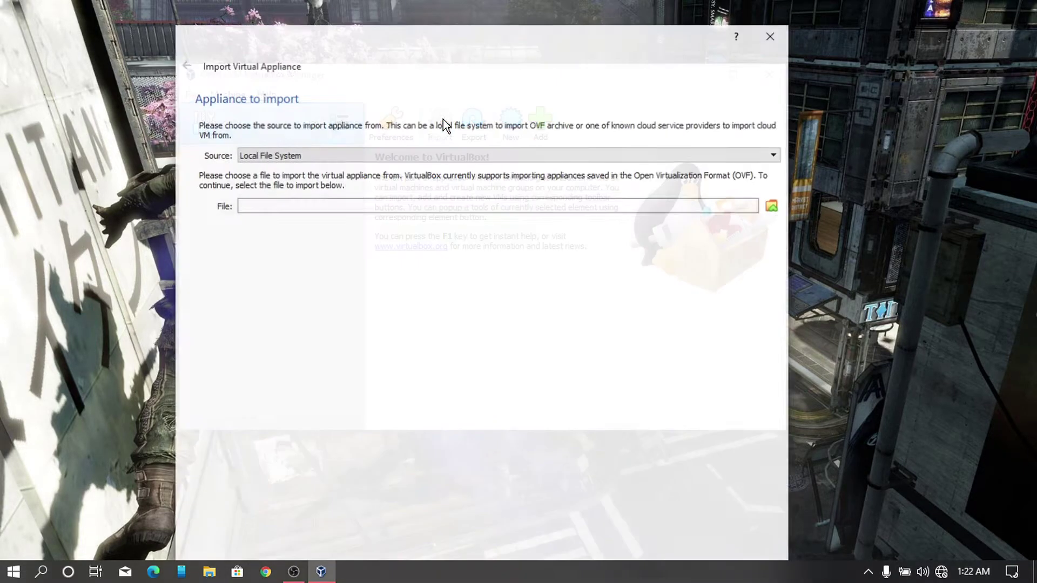
click(773, 204)
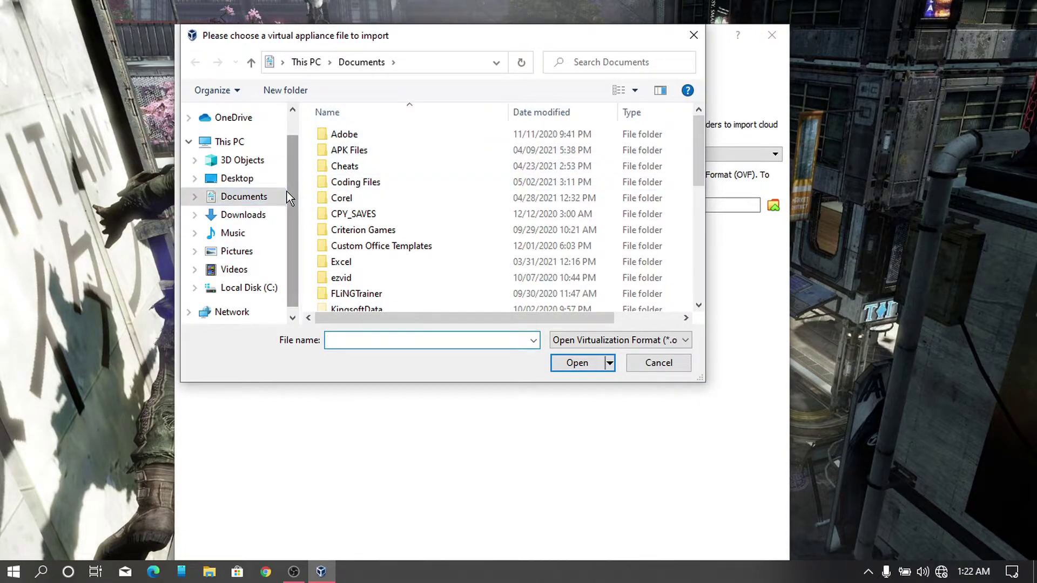
scroll(287, 190, down, 1)
click(240, 195)
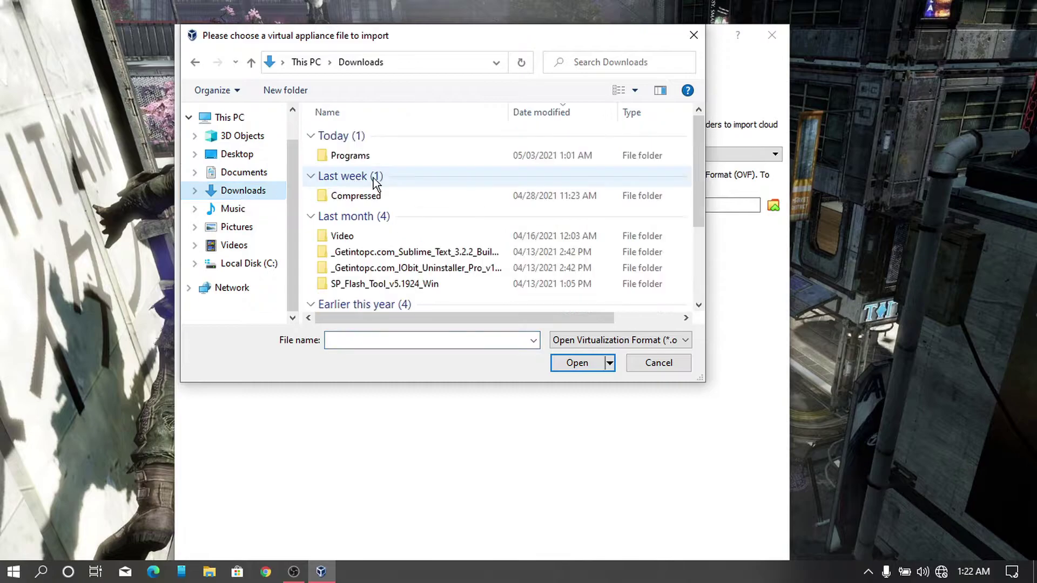
click(364, 161)
double_click(364, 161)
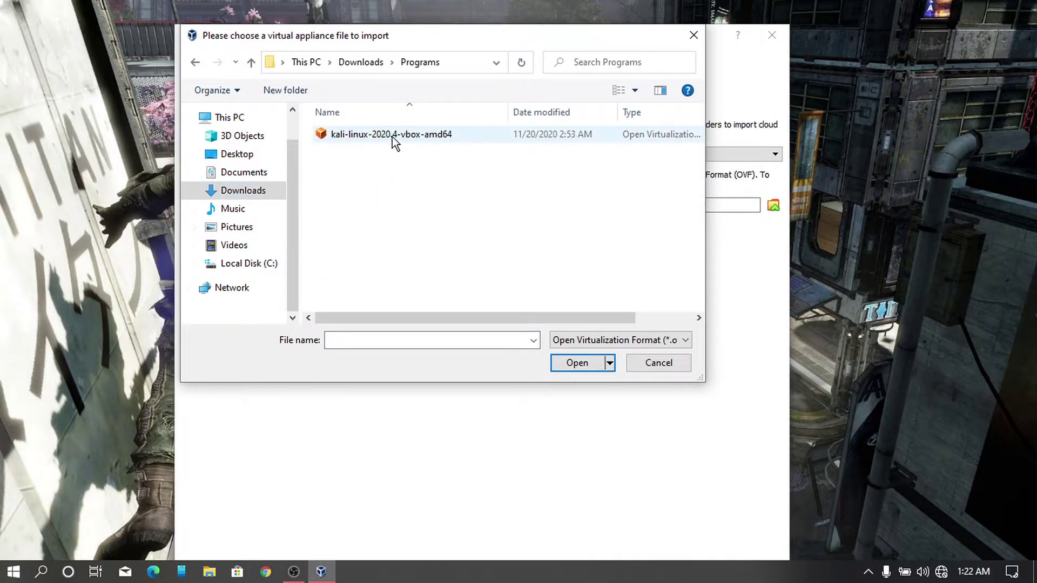
click(392, 137)
click(575, 362)
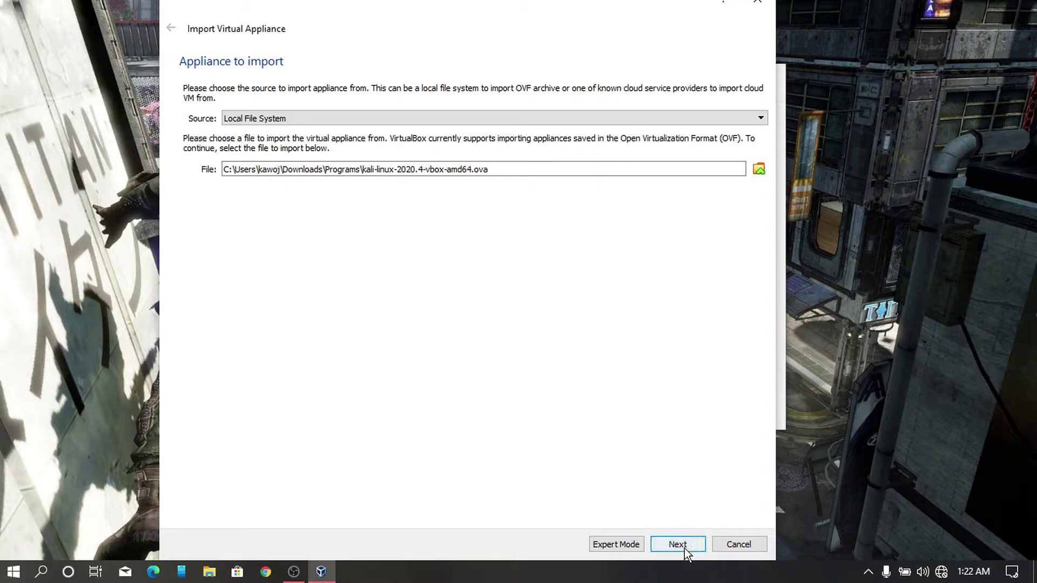
click(677, 545)
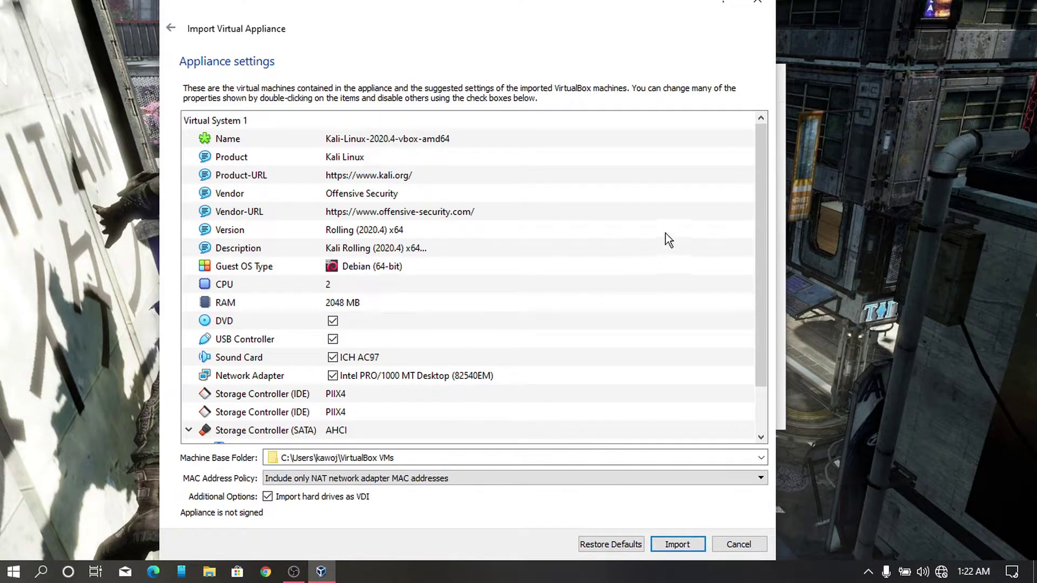
Rename the virtual machine in the appliance settings to "Always Appear".
click(433, 139)
double_click(435, 138)
drag(469, 138, 278, 137)
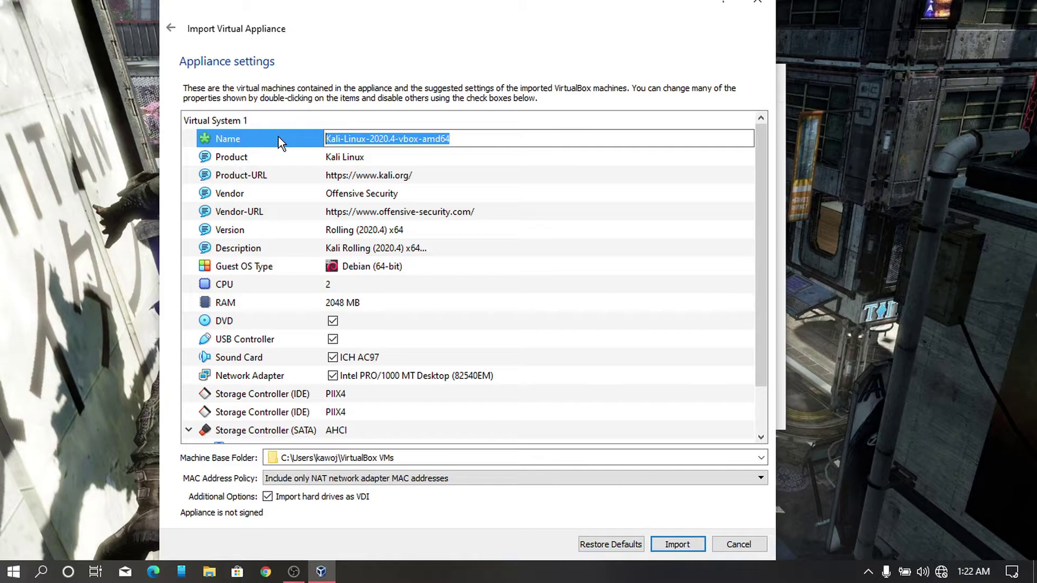
key(BackSpace)
text(ALways)
key(BackSpace)
key(BackSpace)
key(BackSpace)
key(BackSpace)
key(BackSpace)
key(BackSpace)
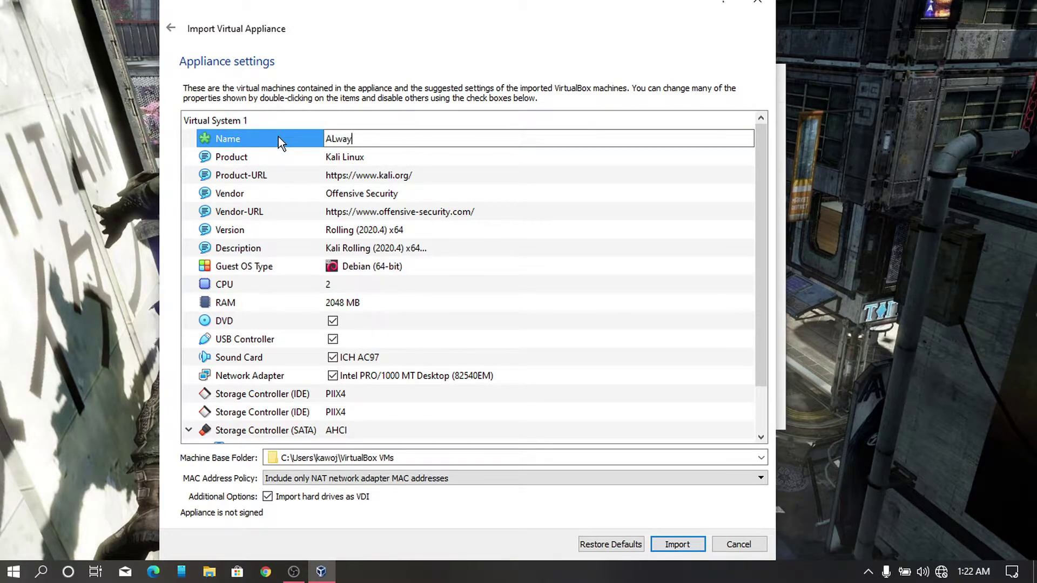
text(lways Appear)
click(400, 285)
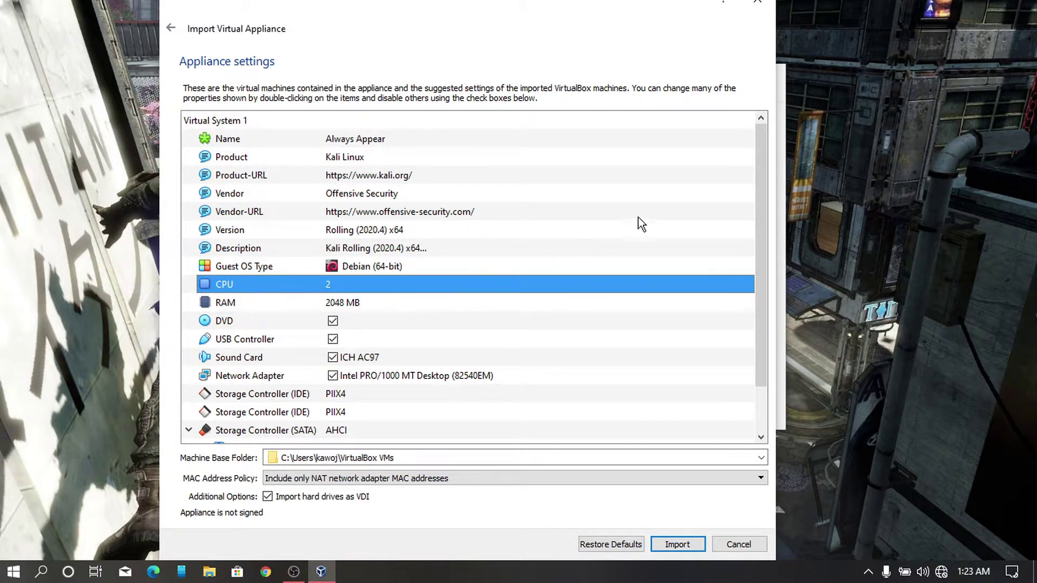
Set the RAM of the virtual appliance to 3072 MB in the appliance settings.
scroll(757, 176, down, 1)
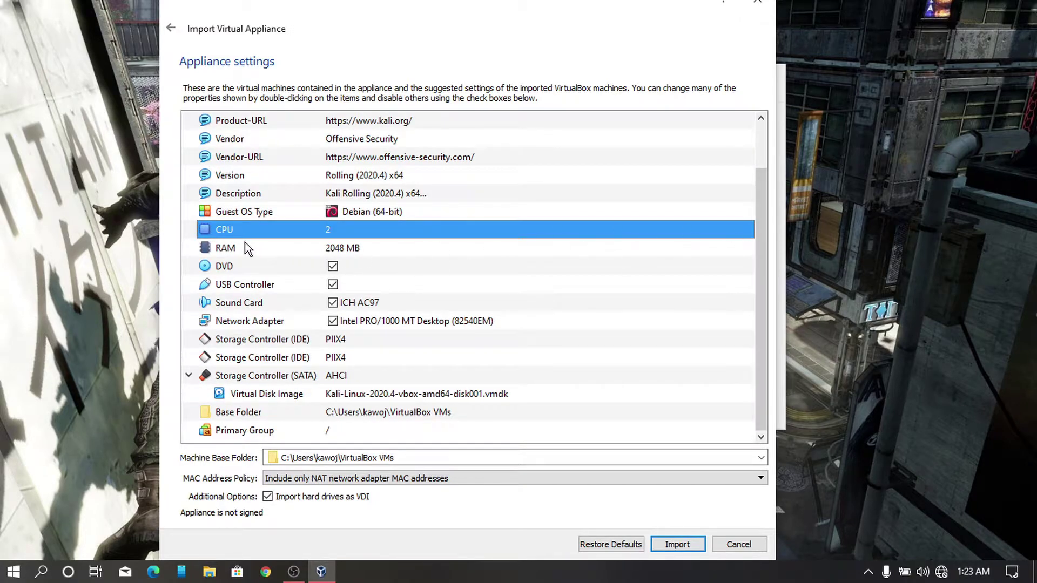
double_click(345, 229)
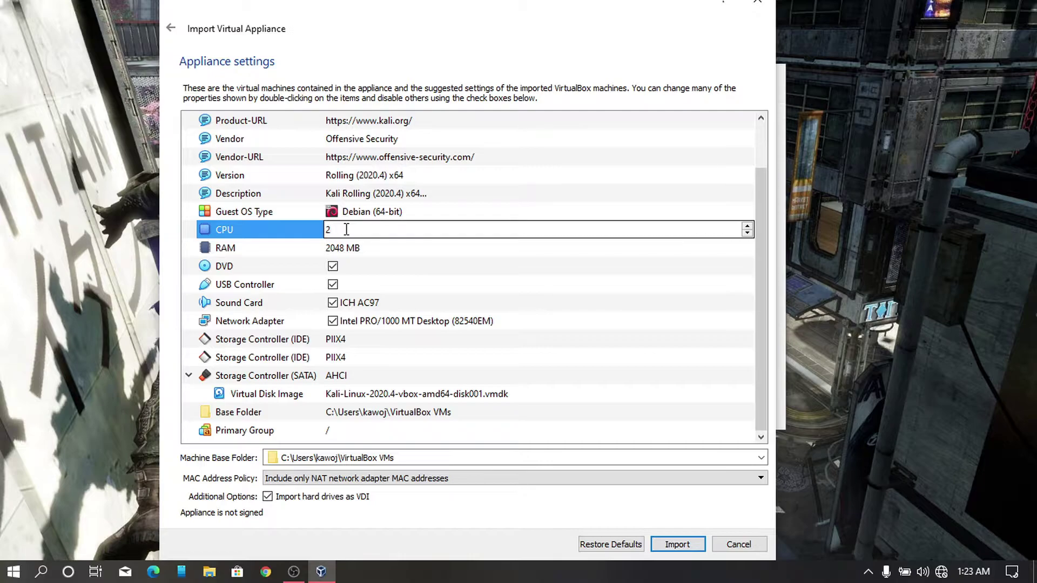
click(284, 246)
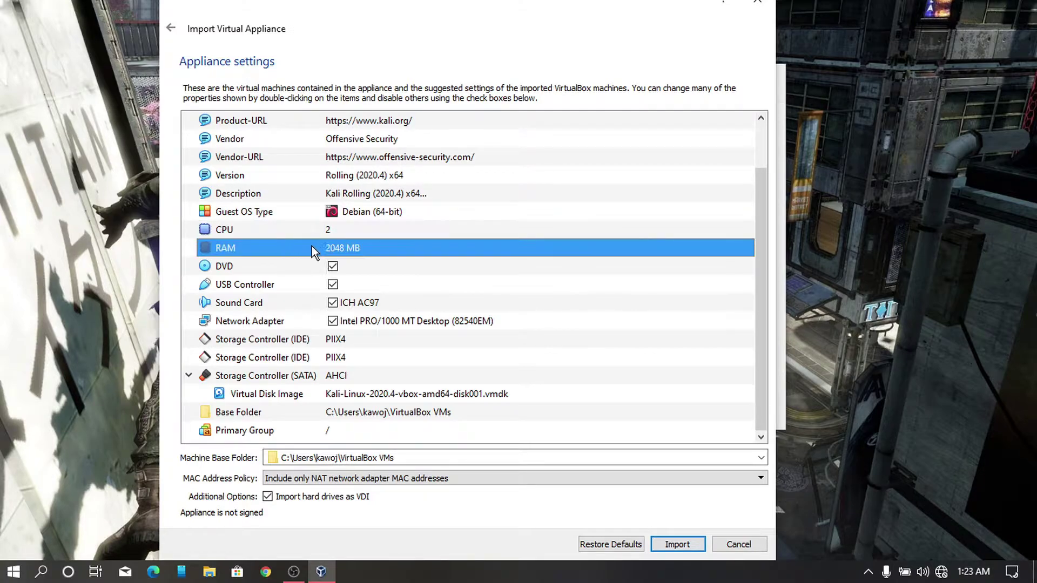
double_click(359, 245)
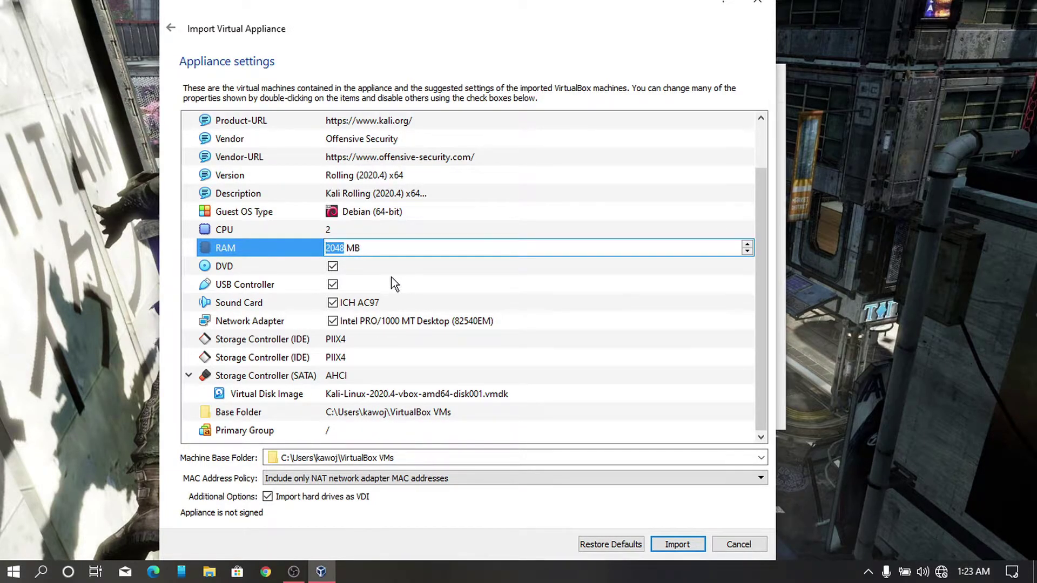
text(3072)
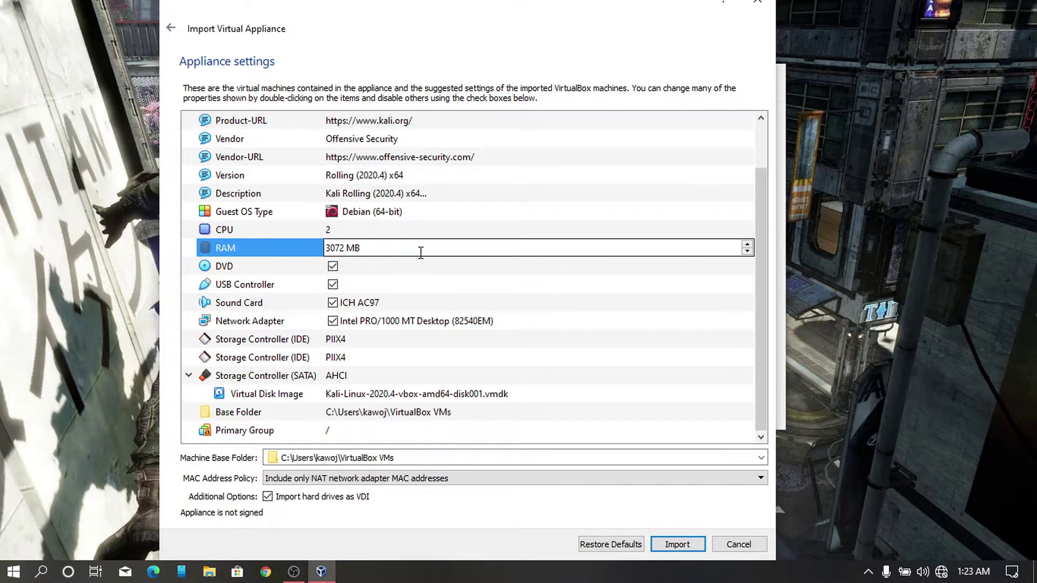
mouse_move(387, 249)
mouse_down()
mouse_move(309, 248)
mouse_move(382, 249)
mouse_up()
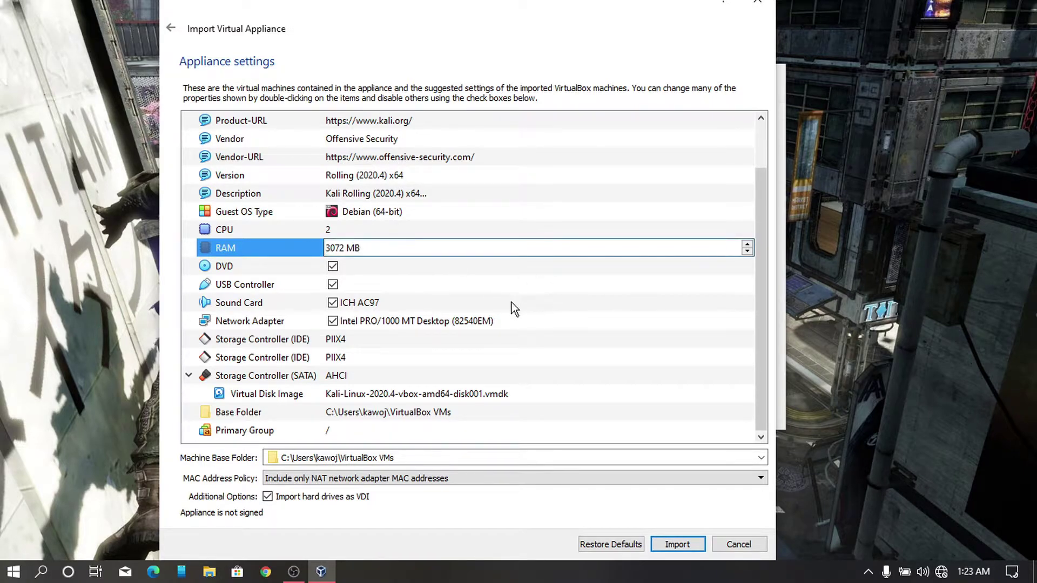
click(447, 303)
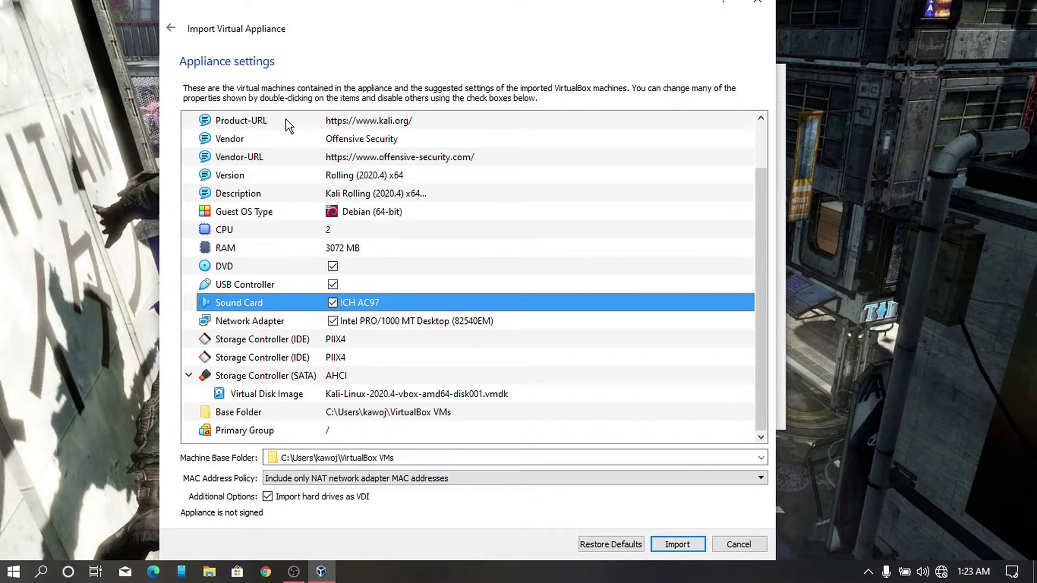
Import the appliance with the configured settings and agree to its software license agreement.
drag(763, 220, 770, 144)
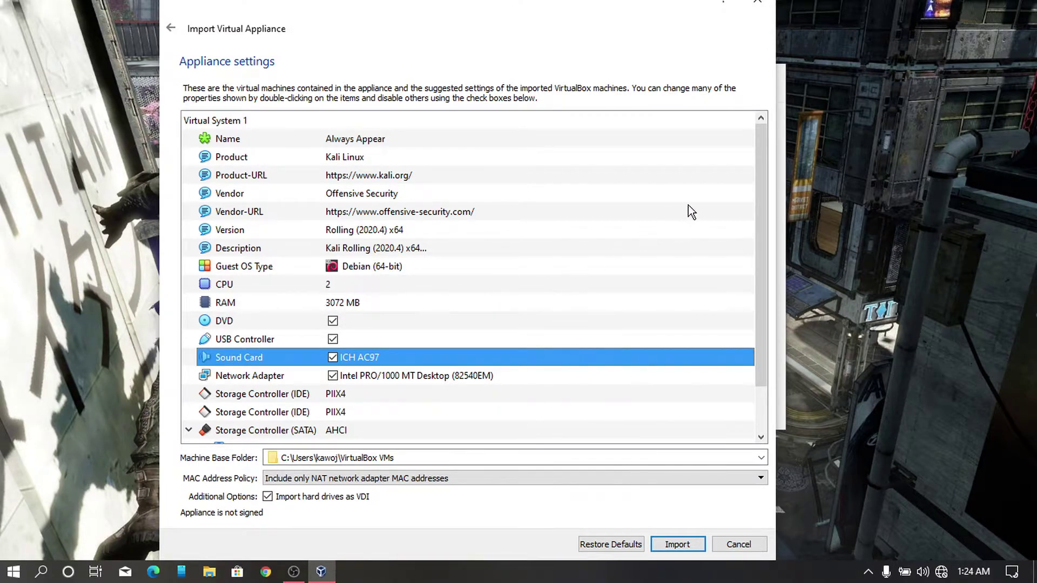
drag(761, 340, 762, 395)
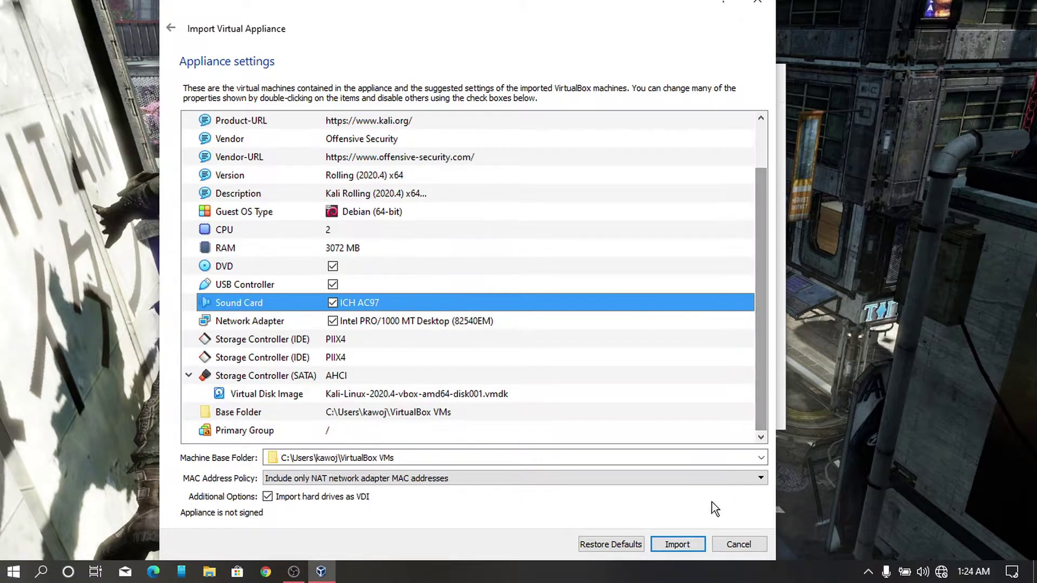
click(675, 544)
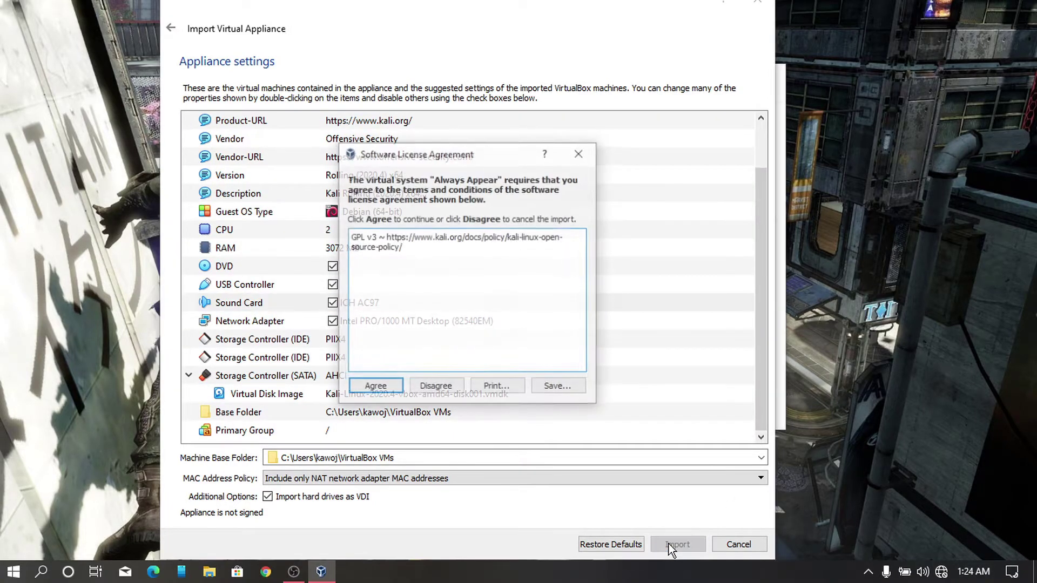
click(372, 388)
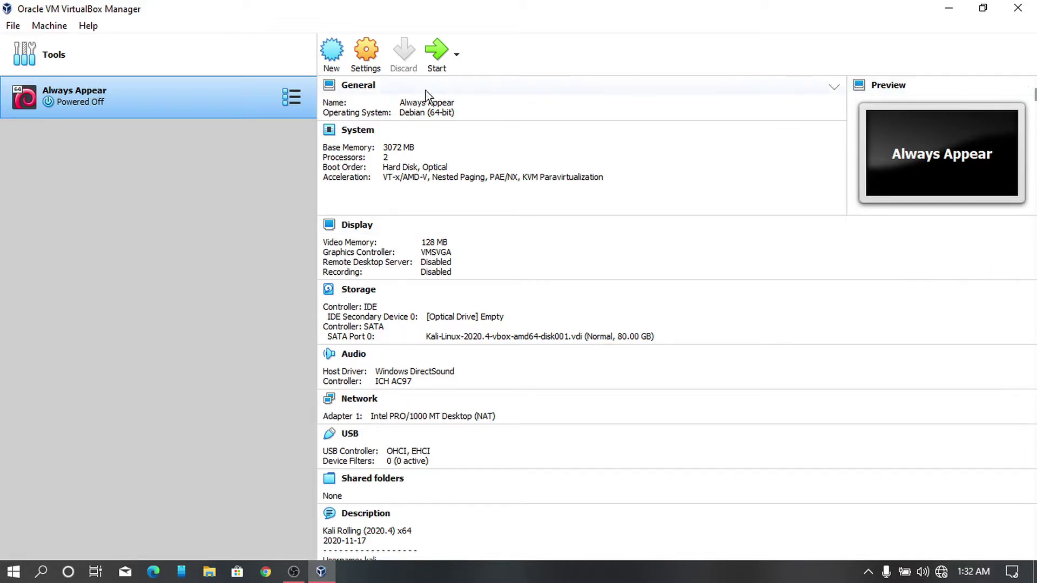
In the general settings of the "Always Appear" machine, set both Shared Clipboard and Drag'n'Drop to Bidirectional.
click(363, 57)
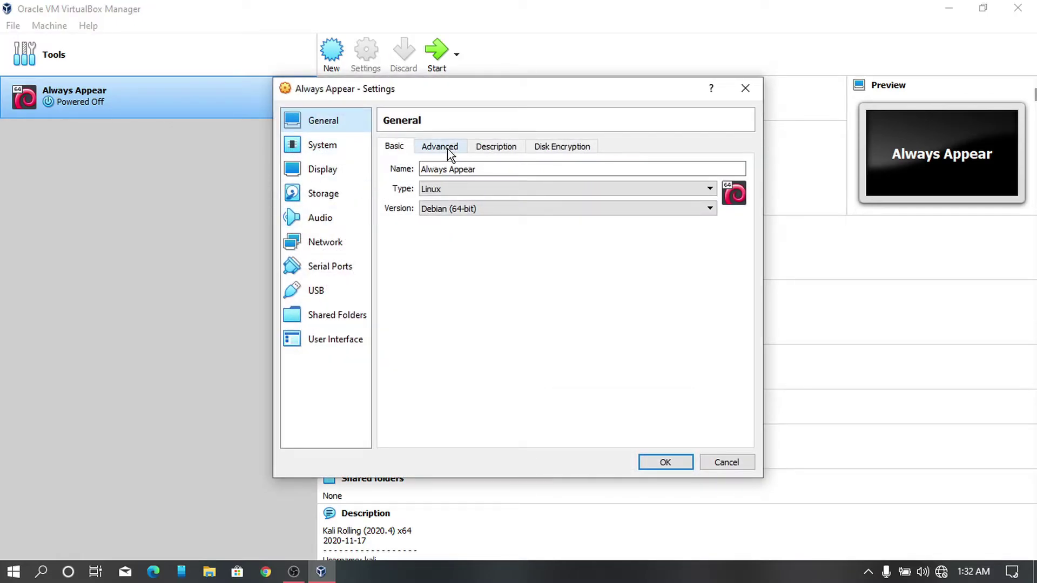
click(448, 151)
click(476, 150)
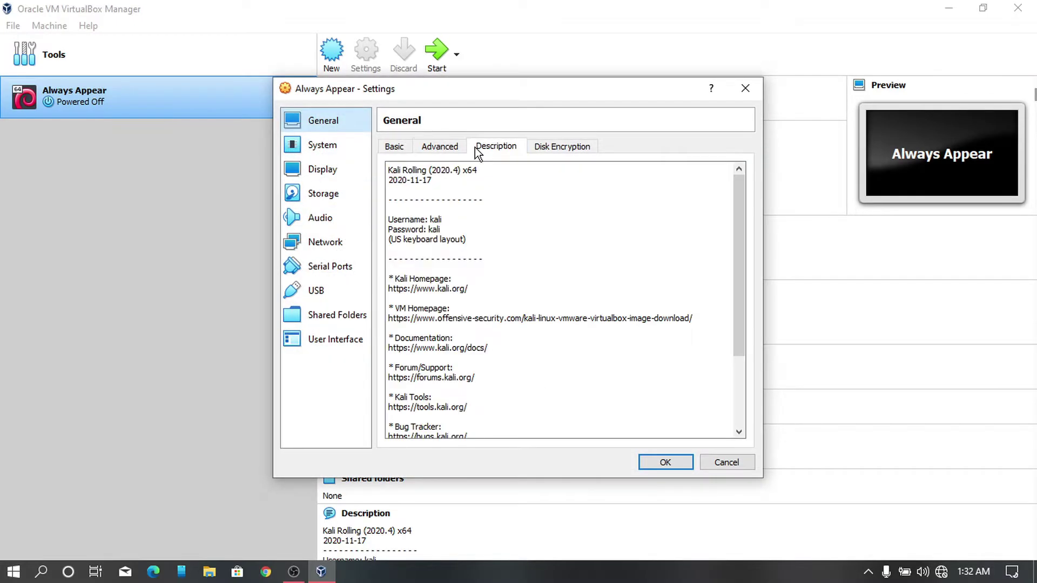
click(439, 149)
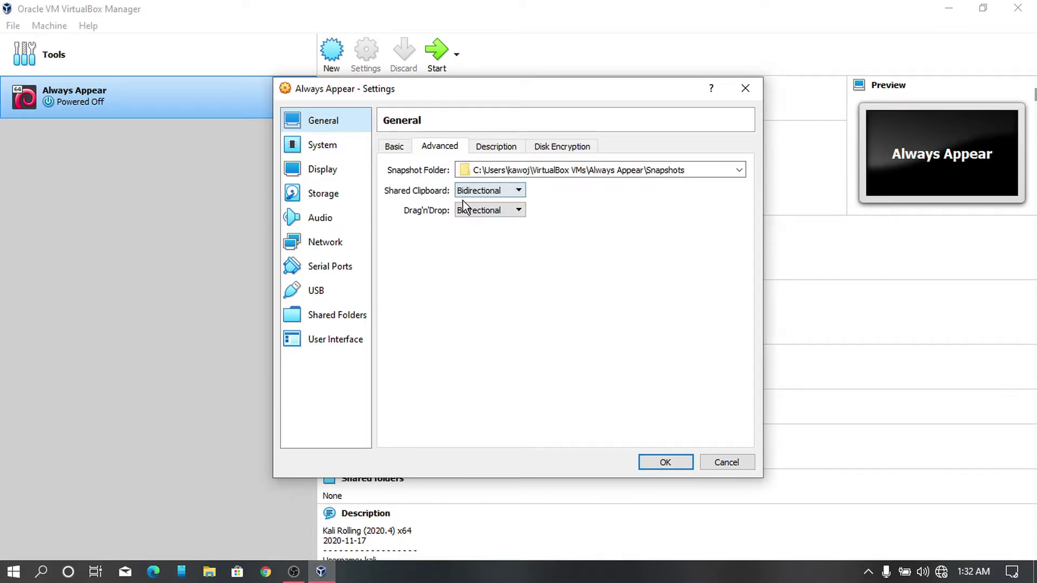
click(505, 192)
click(505, 193)
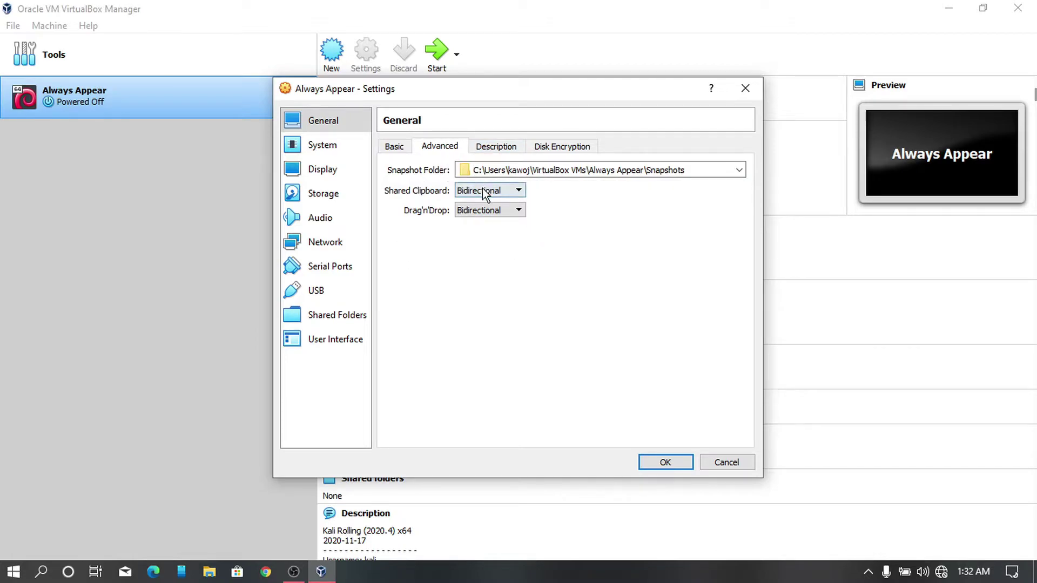
click(471, 209)
click(472, 211)
click(475, 211)
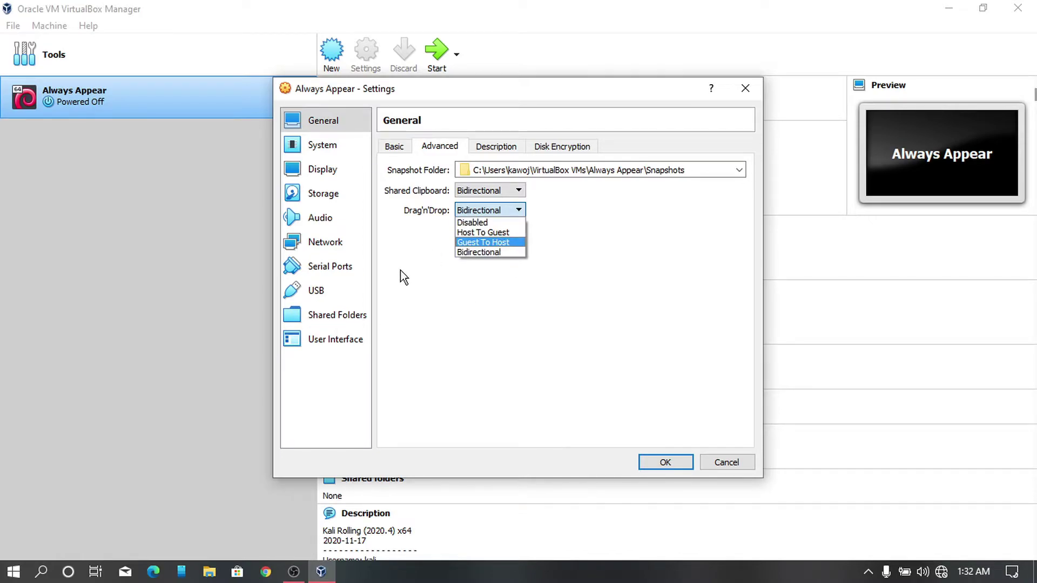
click(478, 252)
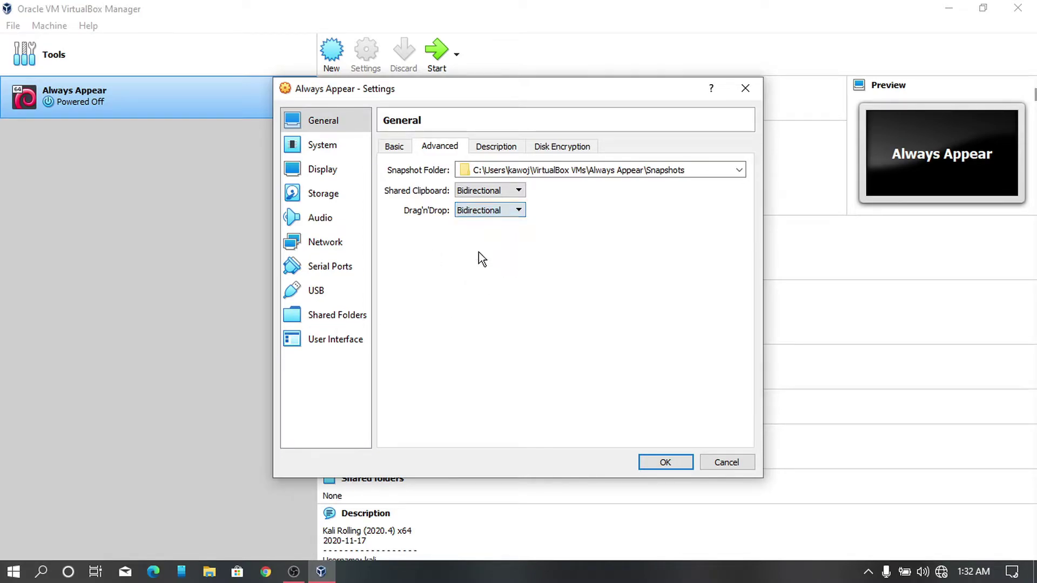
Examine the machine's description for the default login credentials.
click(486, 150)
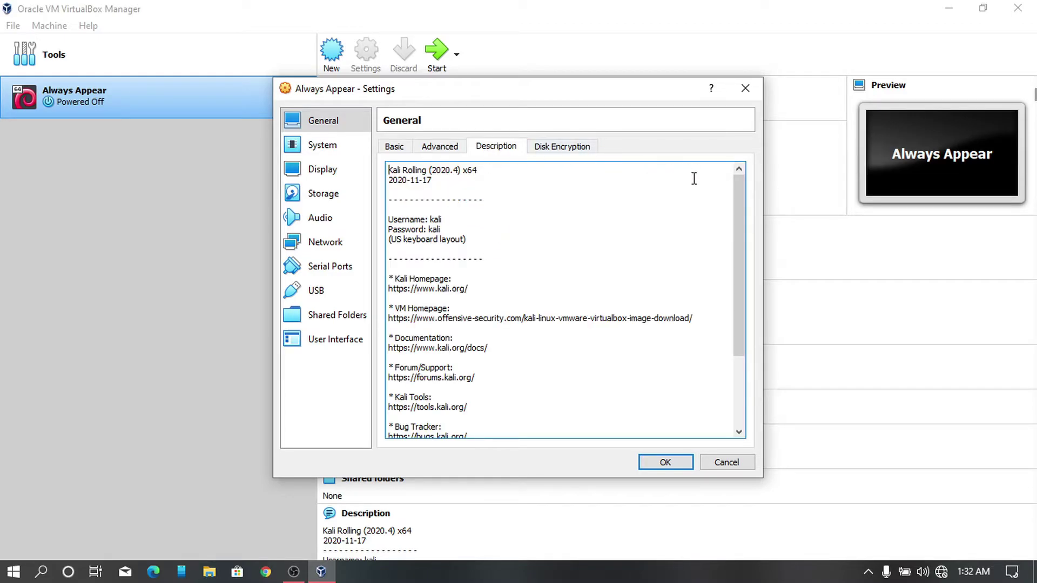
mouse_move(742, 203)
mouse_down()
mouse_move(743, 212)
mouse_move(741, 202)
mouse_up()
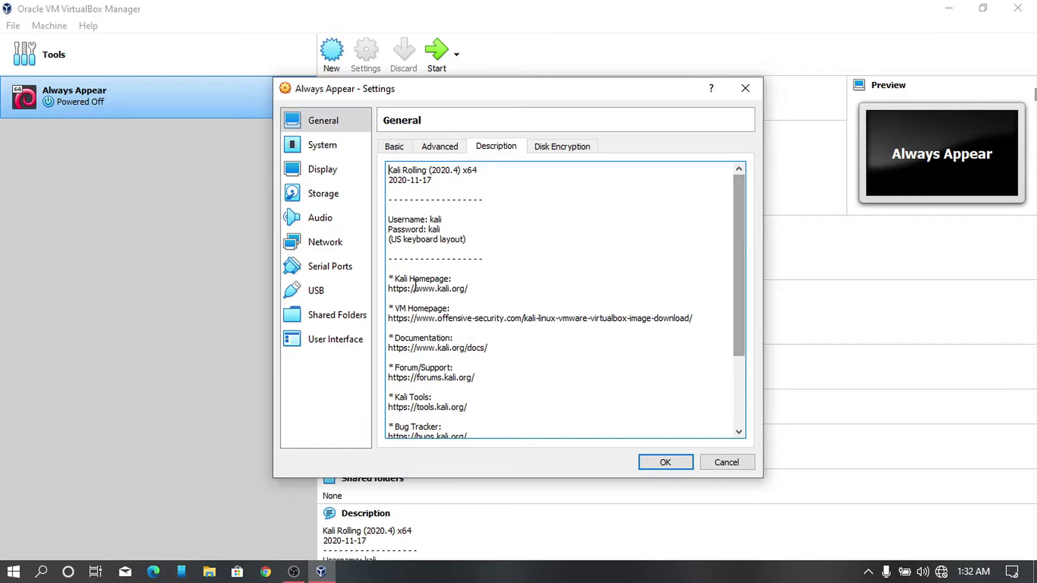
drag(452, 220, 429, 220)
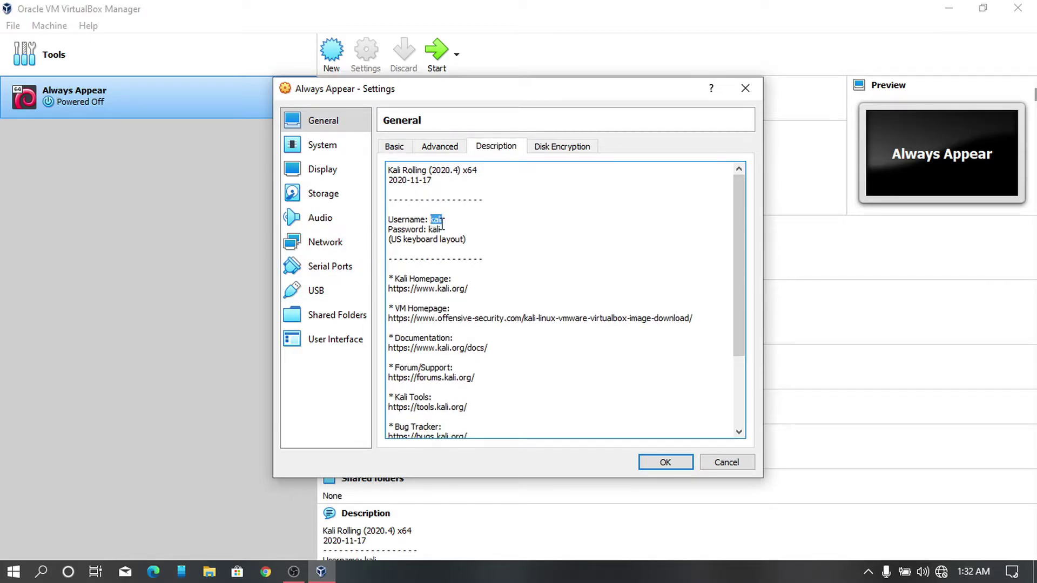
drag(437, 222, 461, 229)
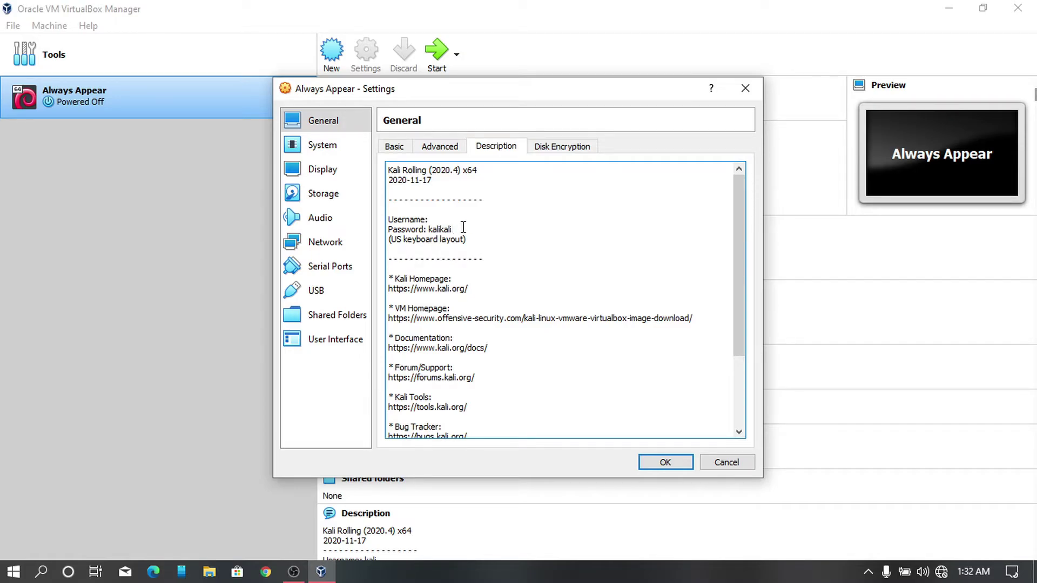
drag(452, 229, 439, 227)
key(BackSpace)
click(438, 213)
click(438, 218)
text(kali)
Check the base memory and motherboard options in the machine's system settings.
click(316, 149)
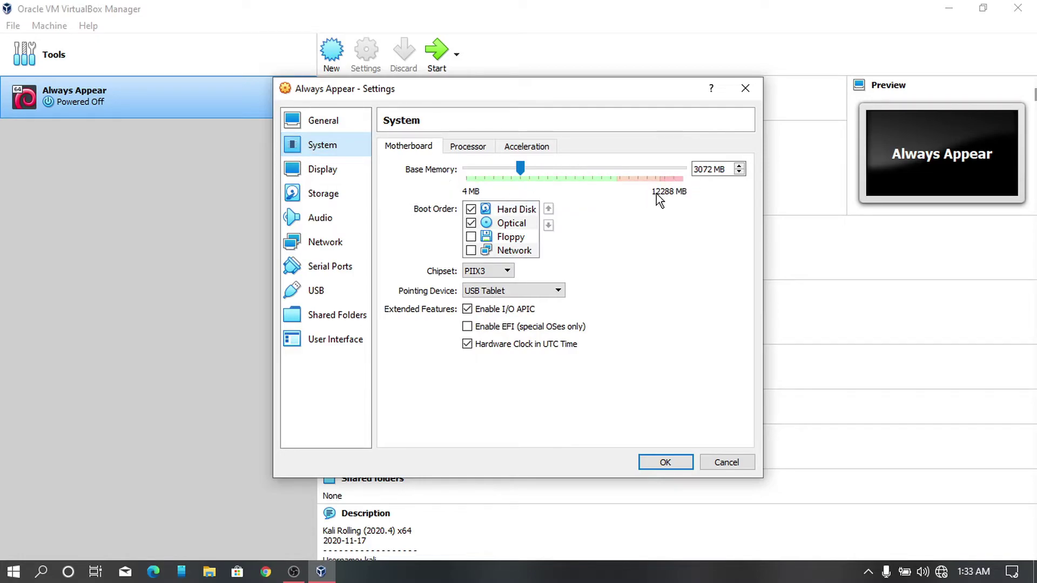
drag(724, 169, 670, 170)
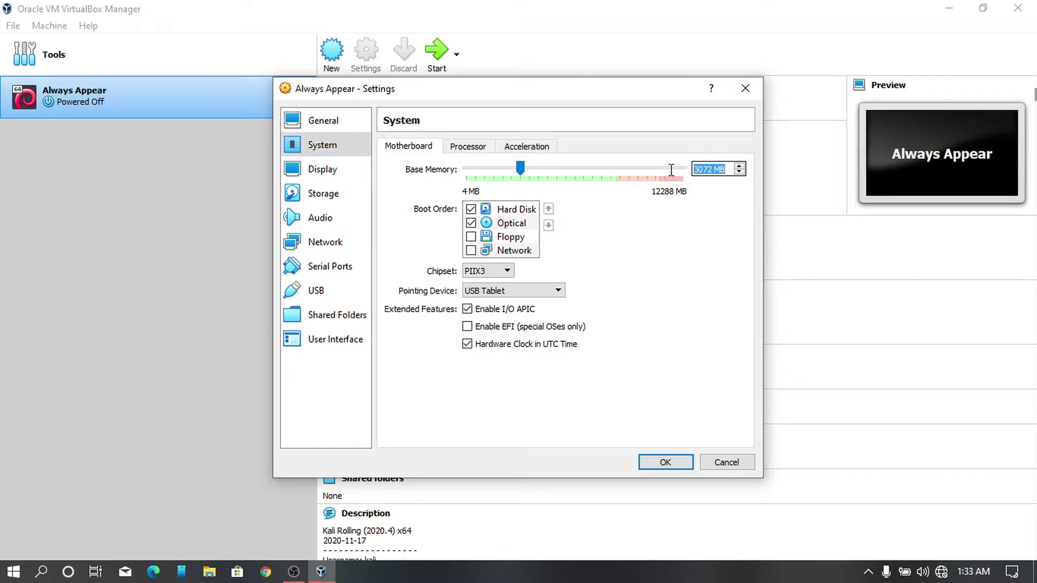
click(715, 168)
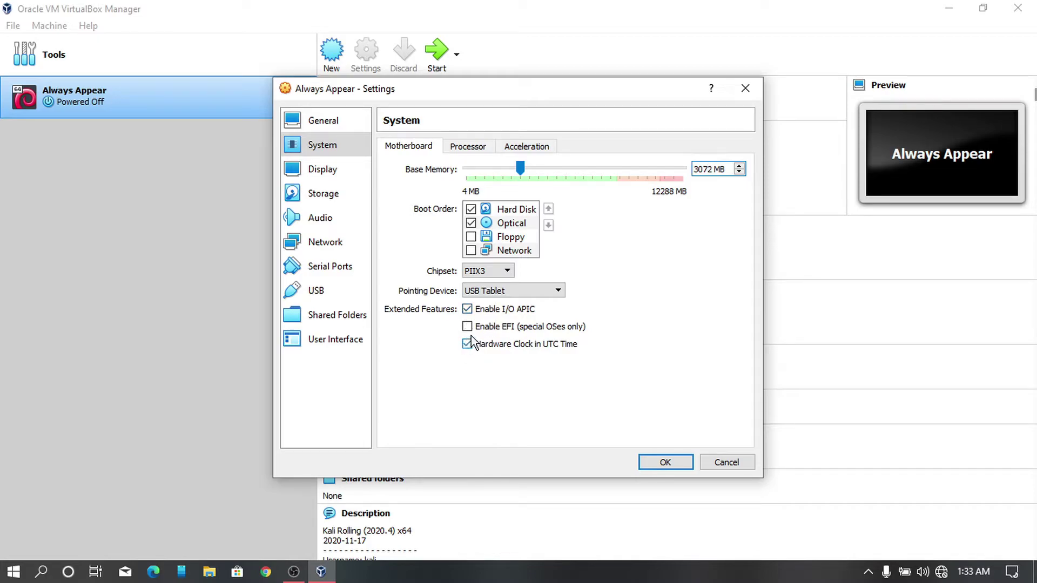
Try a processor count of 4, return it to 2, and check the acceleration options.
click(467, 148)
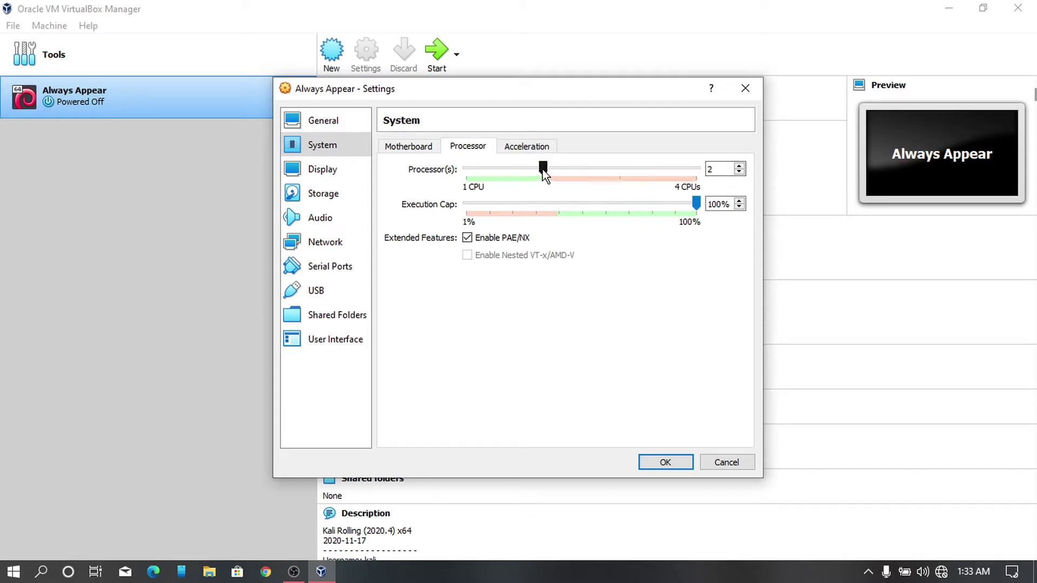
drag(544, 169, 717, 176)
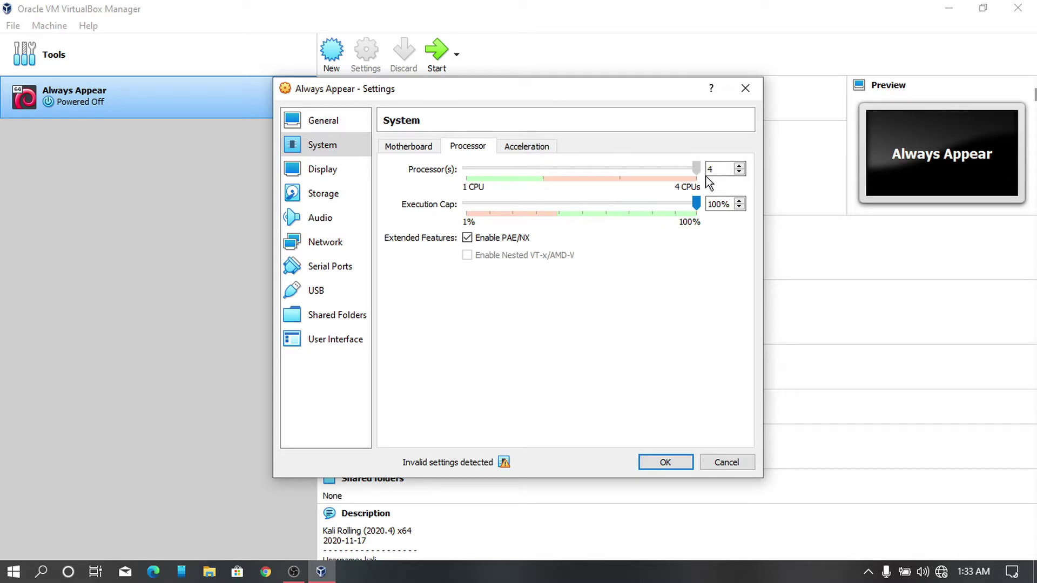
mouse_move(503, 464)
click(551, 165)
click(540, 168)
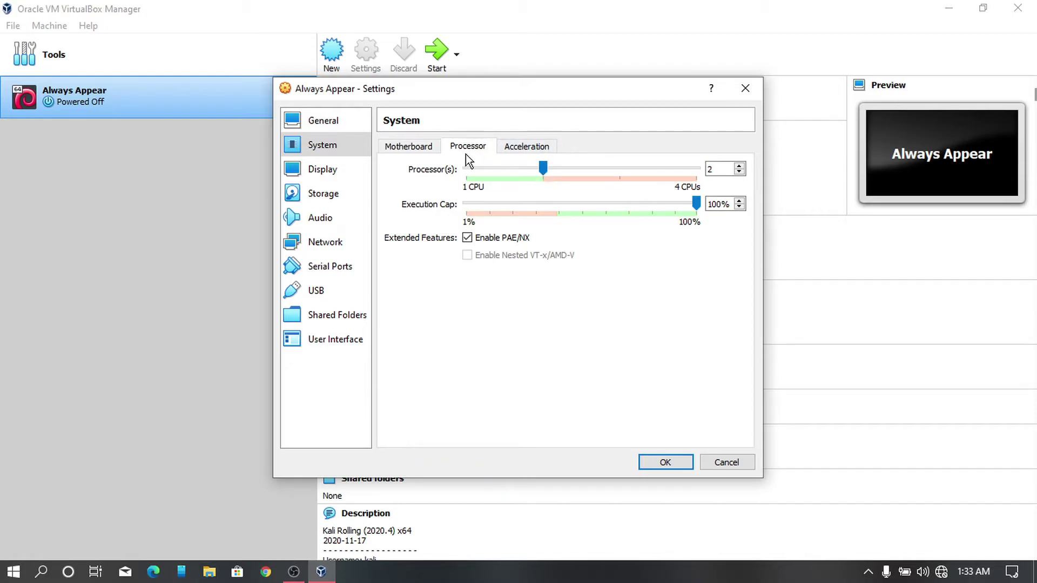
click(520, 148)
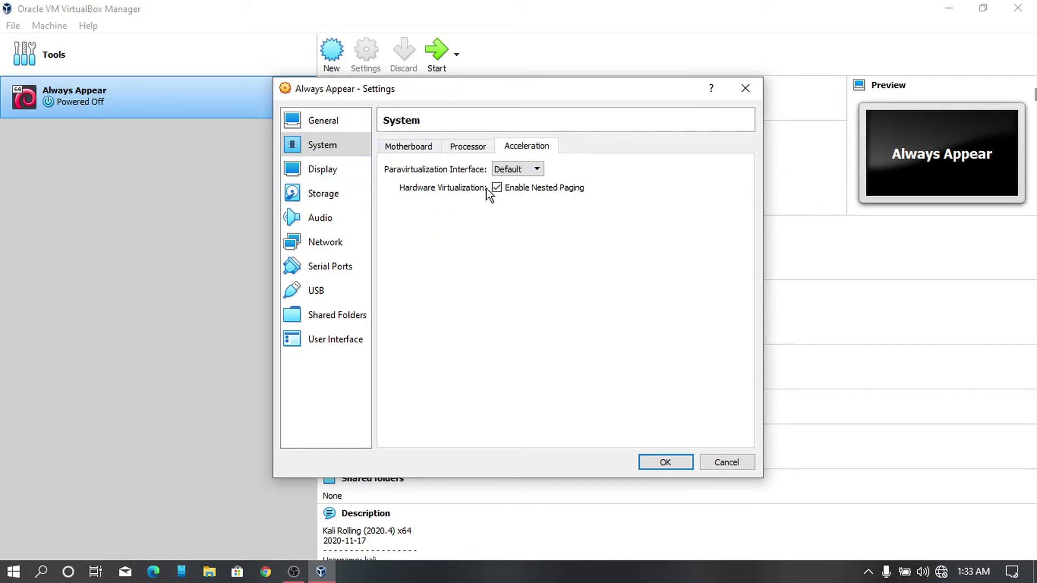
click(463, 147)
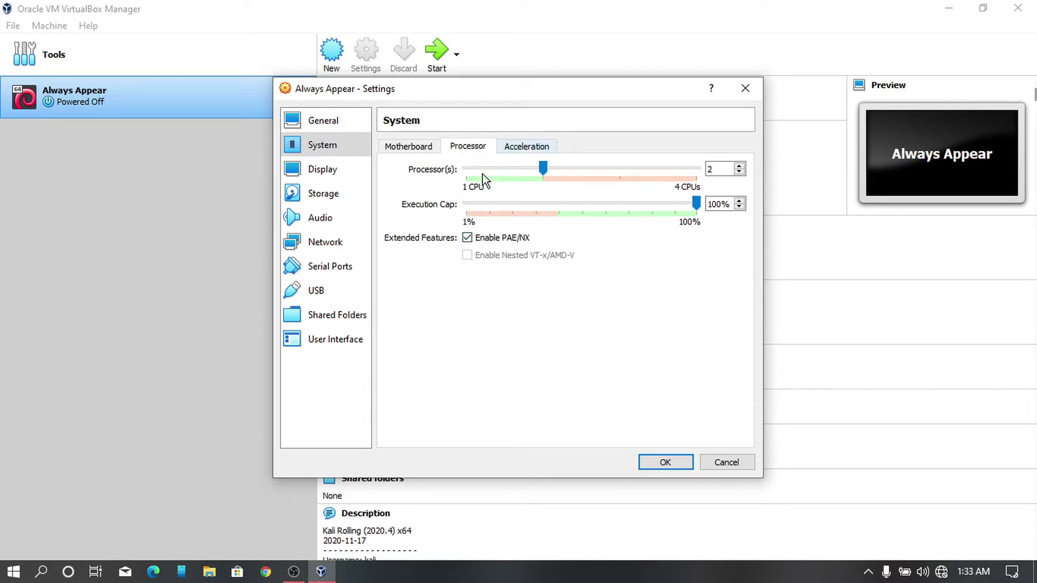
Set the machine's video memory to 64 MB and enable 3D acceleration in the display settings.
click(324, 171)
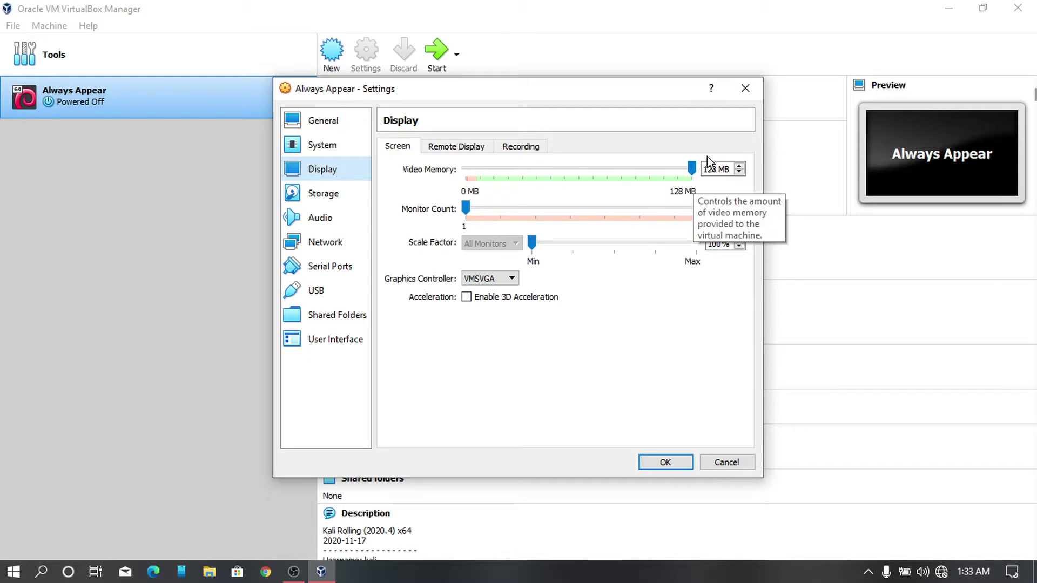
drag(731, 168, 586, 180)
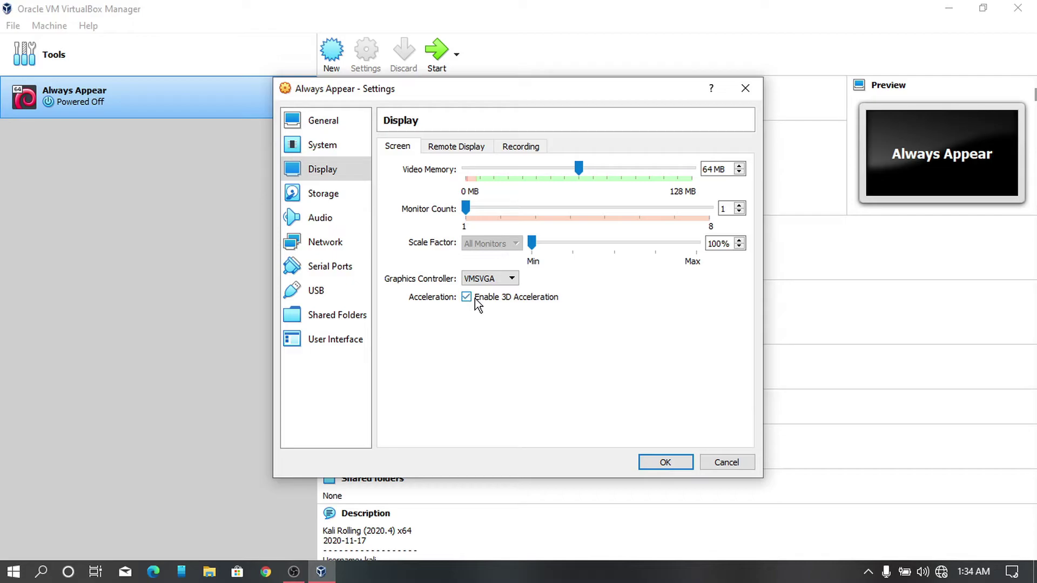
Review the machine's storage, audio, user interface and shared folders settings.
click(330, 199)
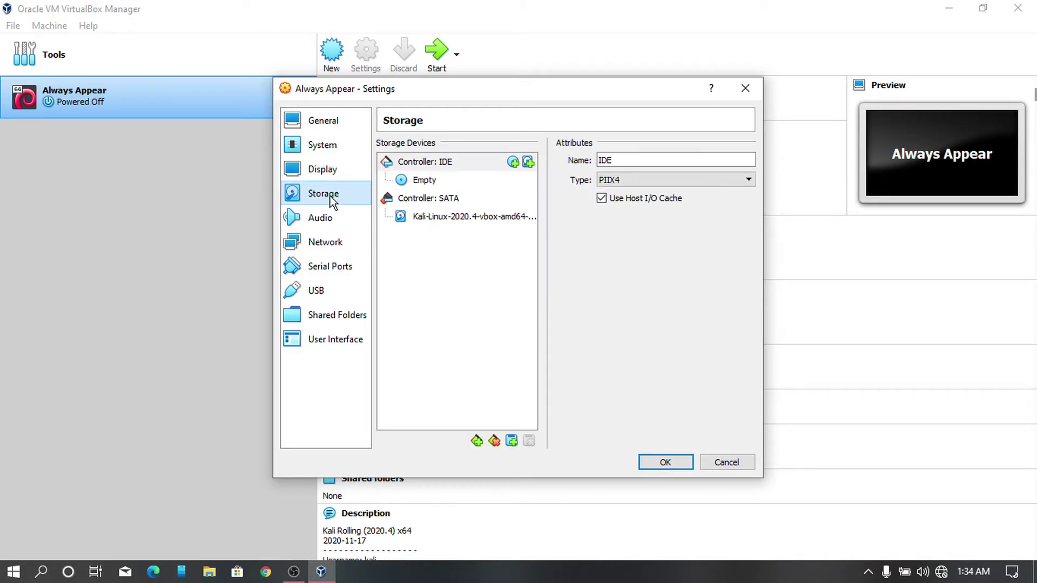
click(325, 227)
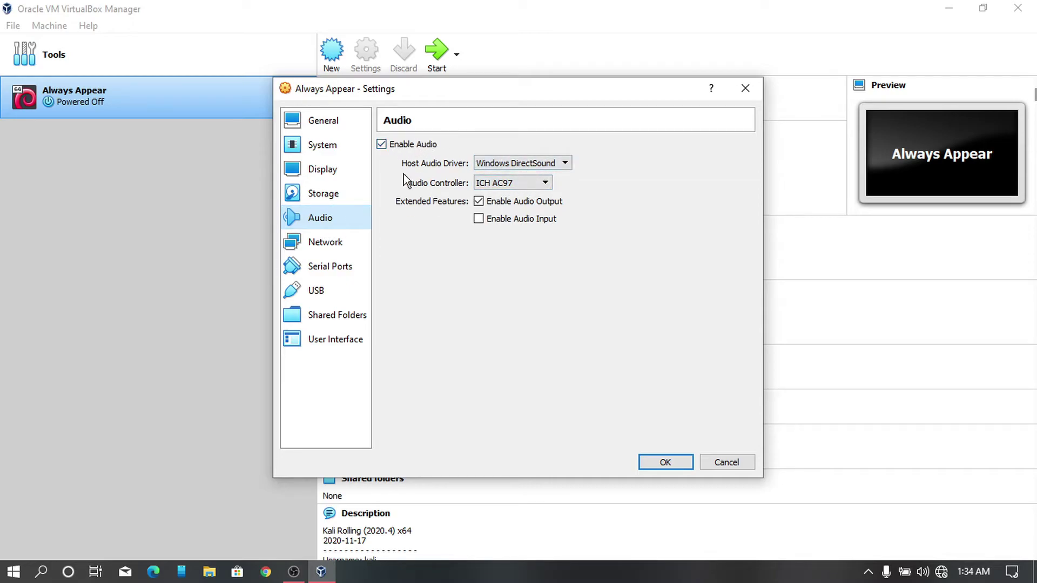
click(333, 342)
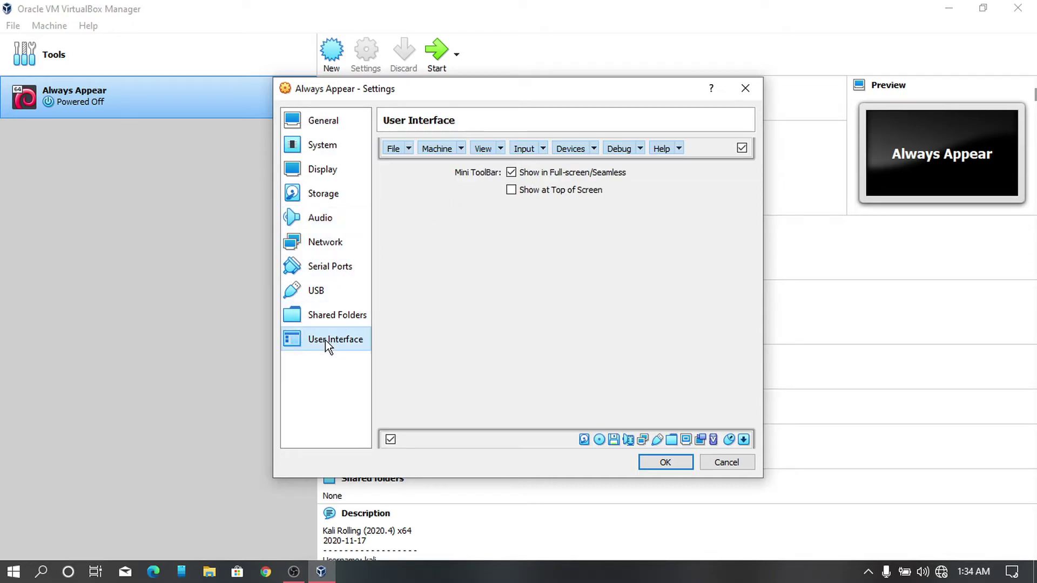
click(330, 316)
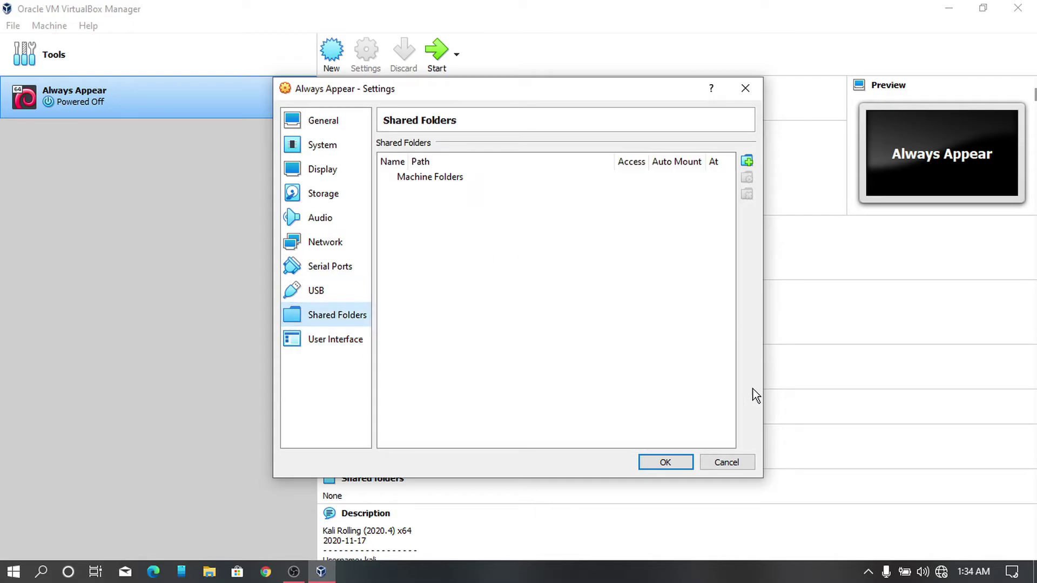
Save the machine's settings, start the virtual machine, dismiss the keyboard capture notice and boot the Kali GNU/Linux entry.
click(666, 462)
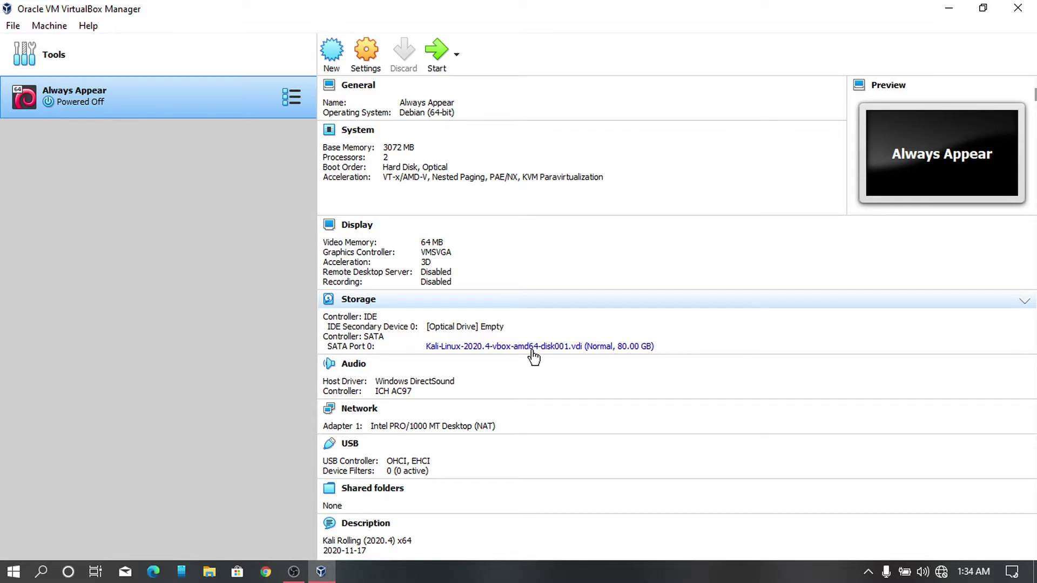
click(437, 51)
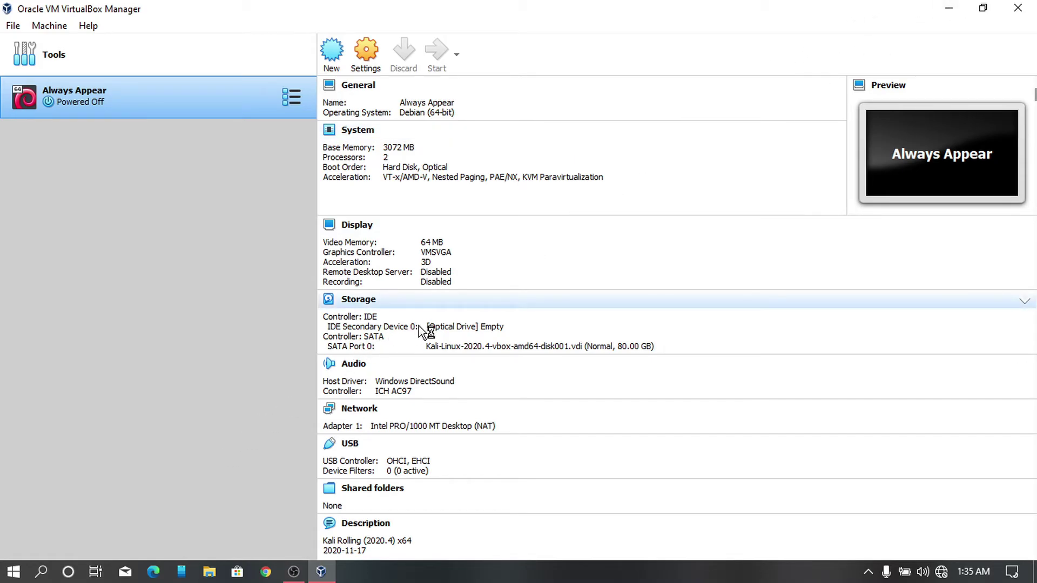
click(947, 10)
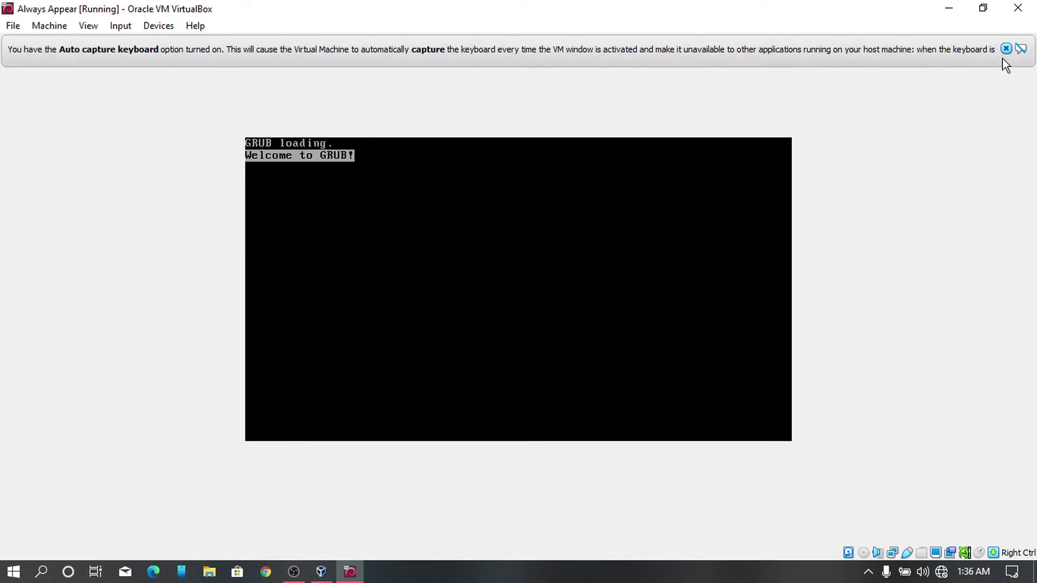
click(1005, 48)
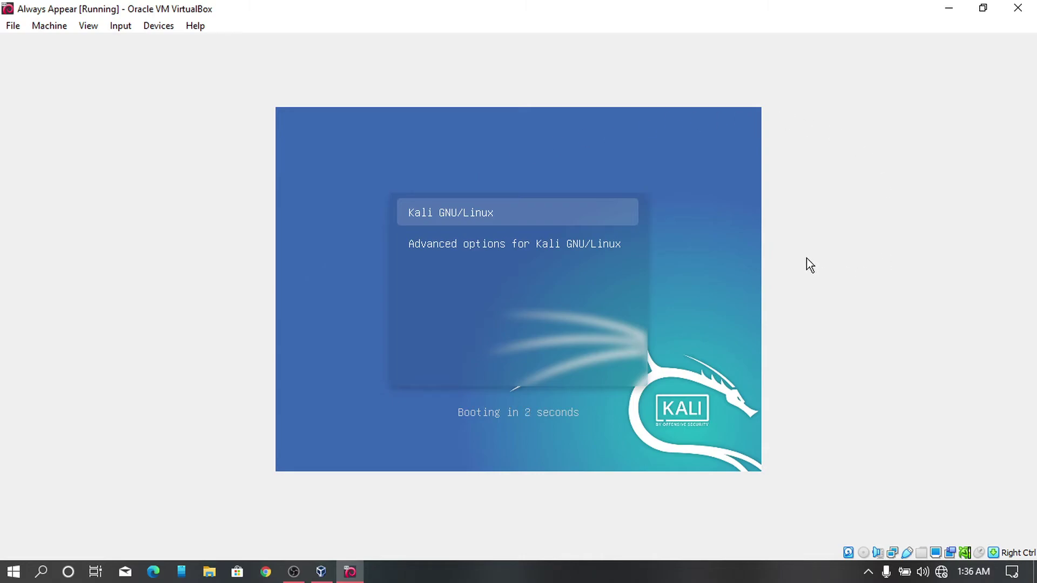
key(Return)
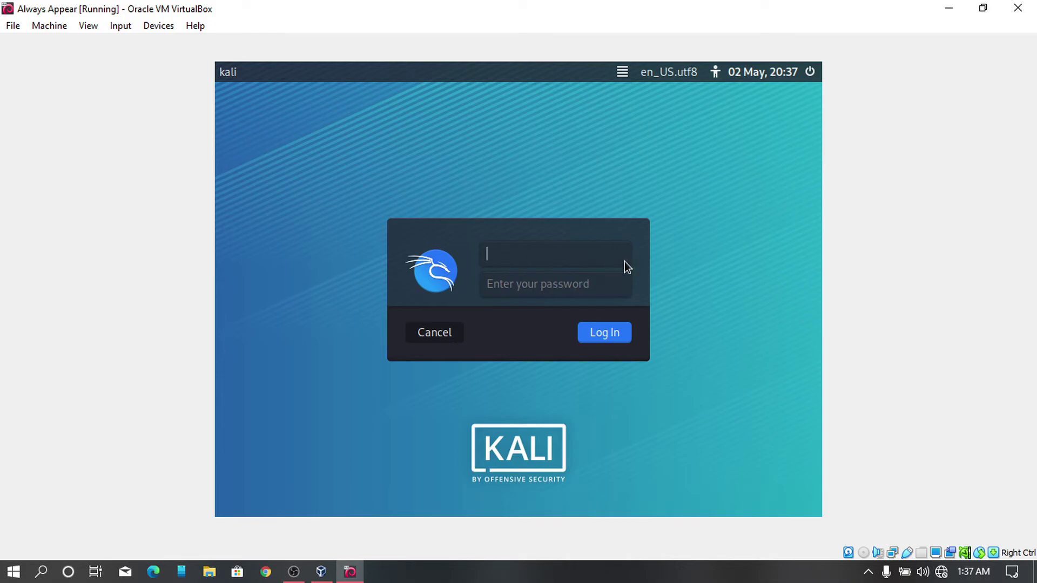
Log in to Kali with the account username and password, and look over the applications menu.
click(527, 291)
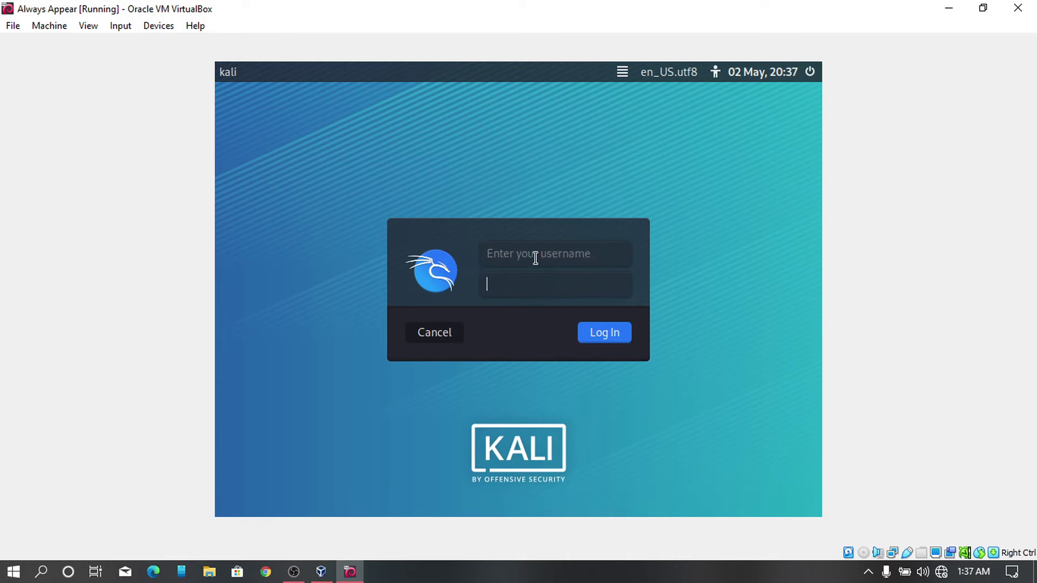
click(525, 253)
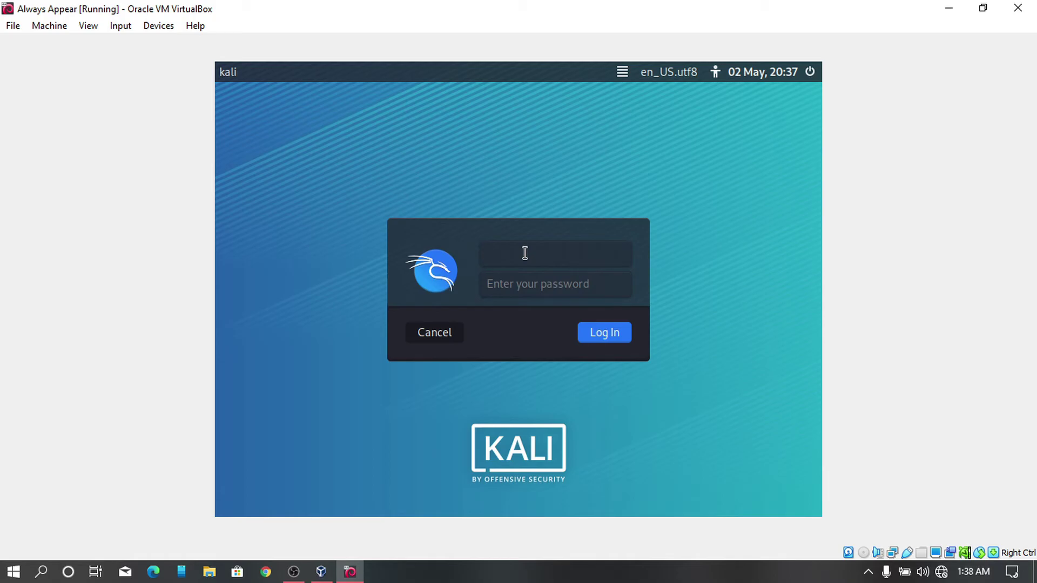
text(kali)
key(Tab)
text(kali)
key(Return)
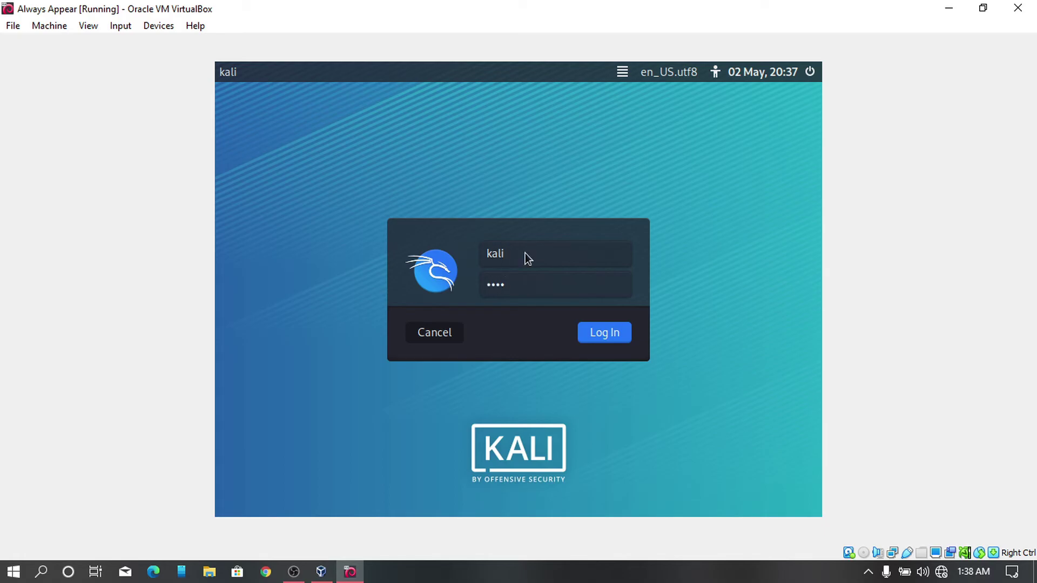
click(619, 339)
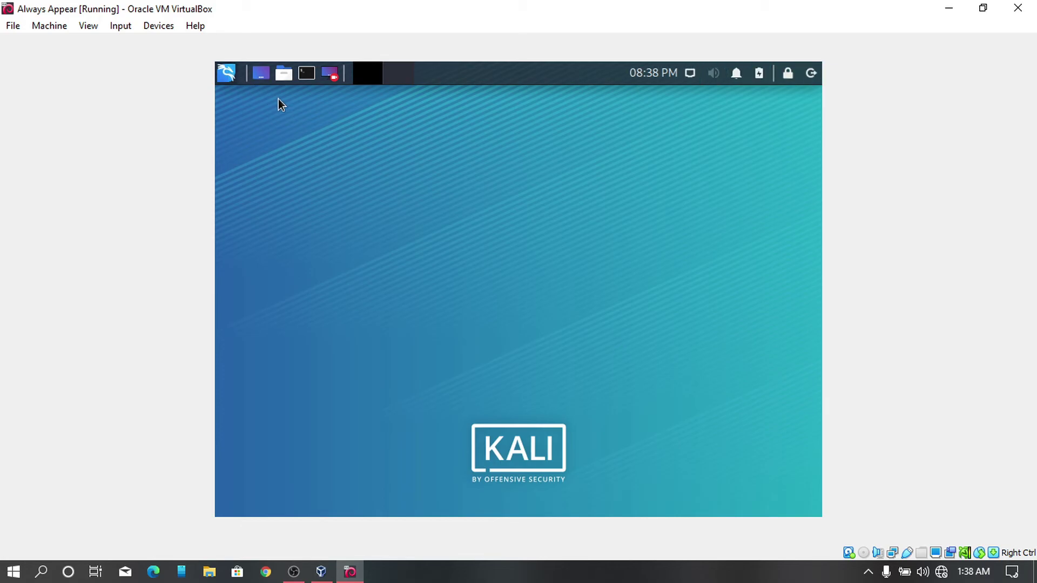
key(super)
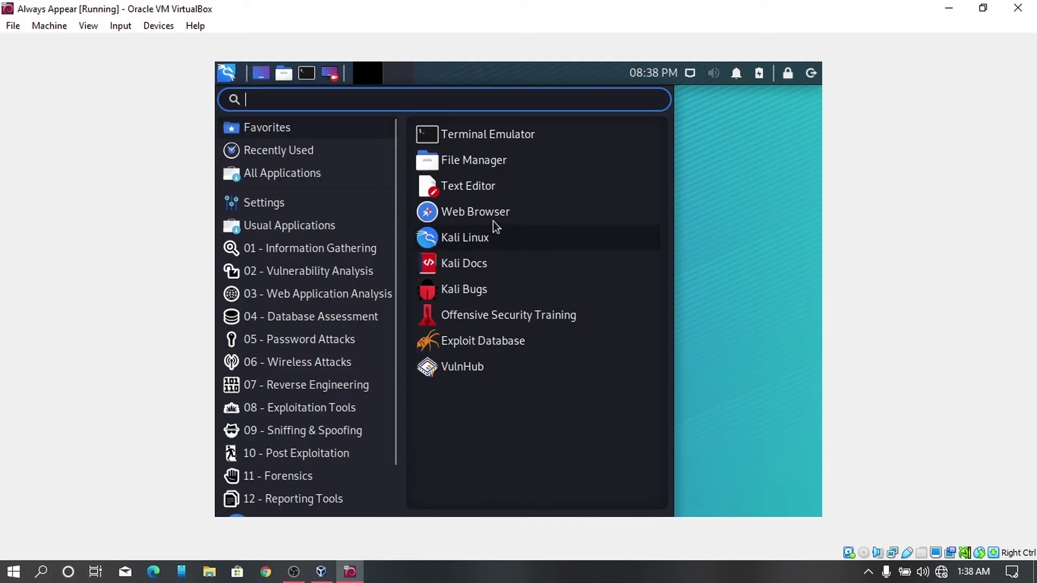
click(797, 195)
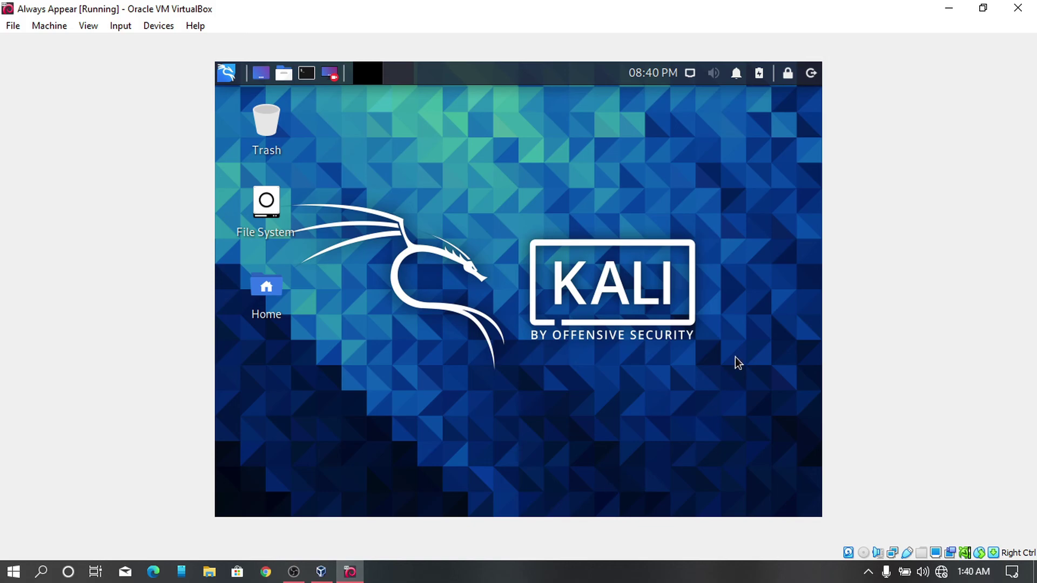
Search Kali's applications for the Display settings and apply a screen resolution of 1360x768.
click(226, 74)
text(dis)
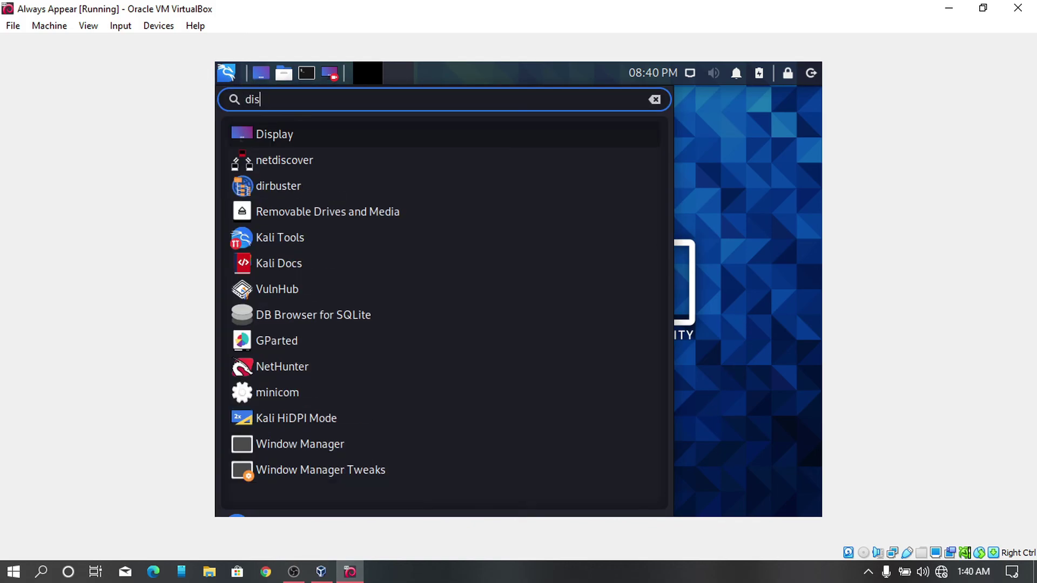
key(Return)
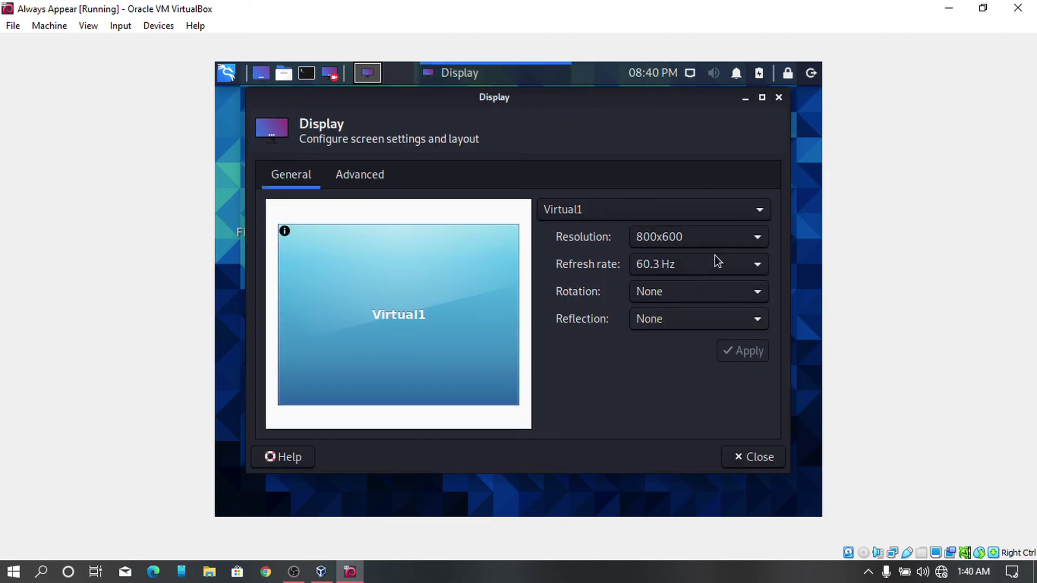
click(670, 241)
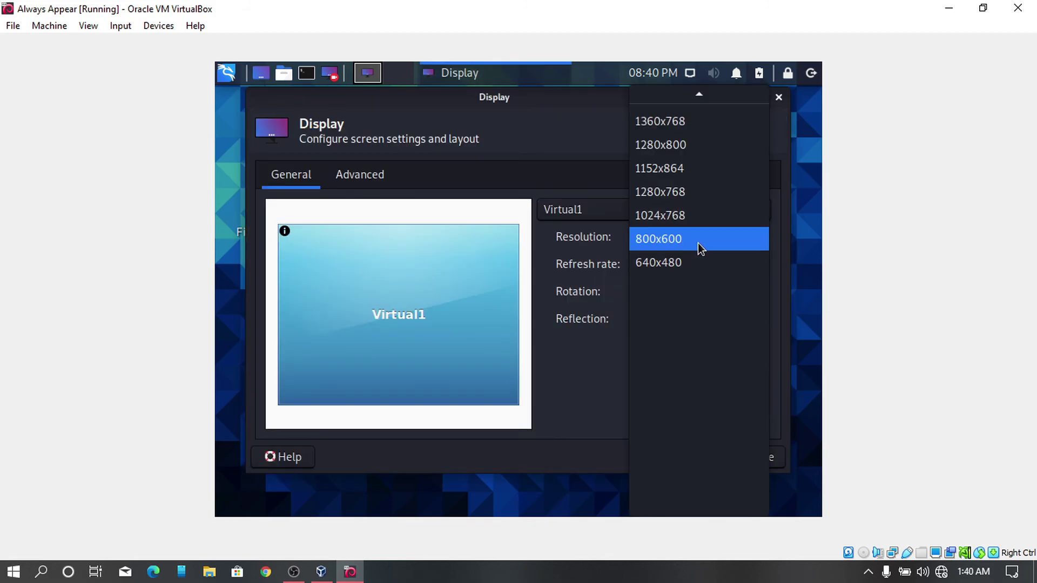
click(674, 125)
click(742, 353)
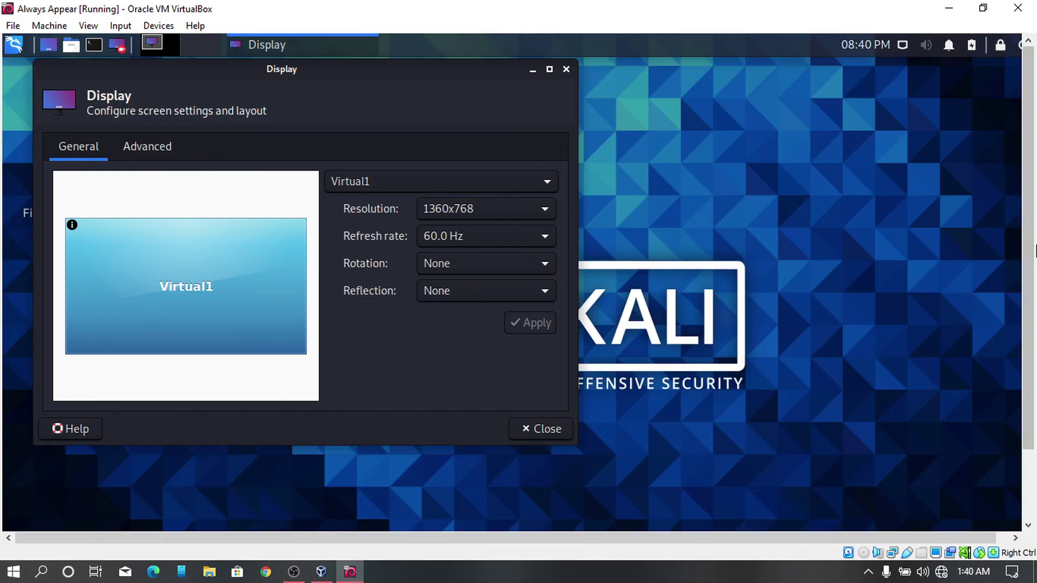
Check the other available screen resolutions in Kali's Display settings.
drag(1029, 300, 1000, 189)
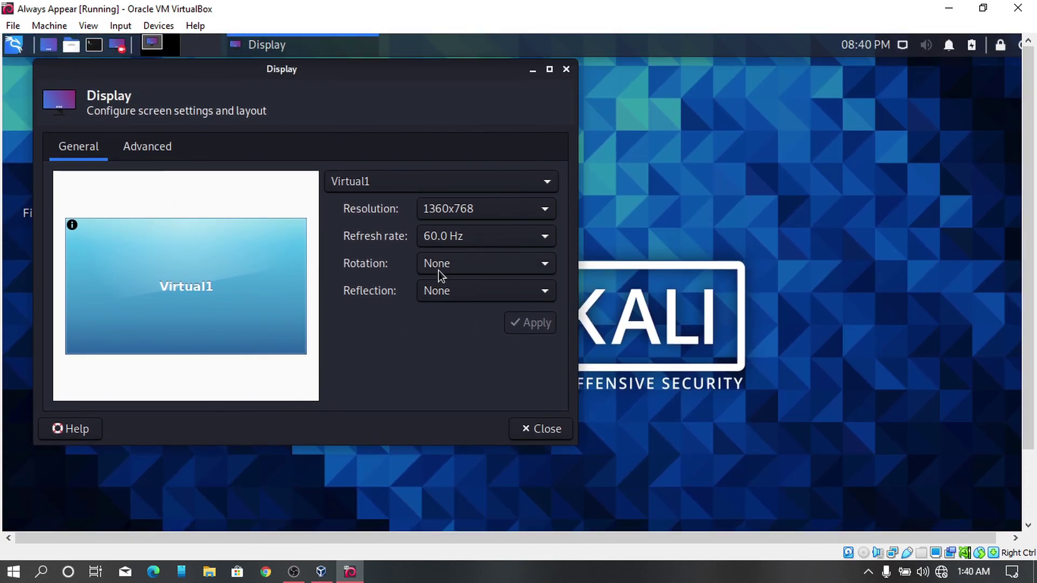
click(444, 215)
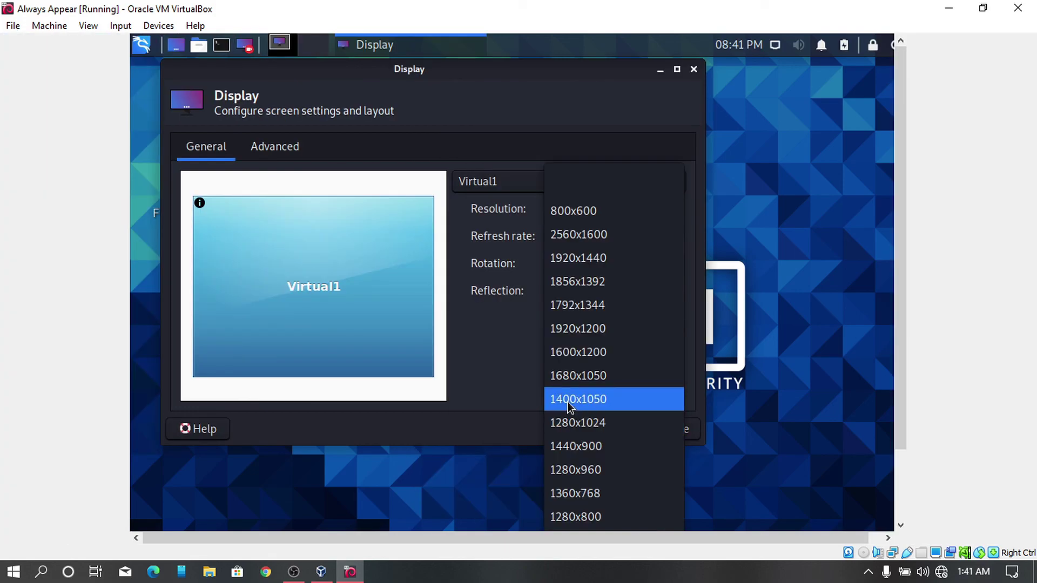
click(783, 289)
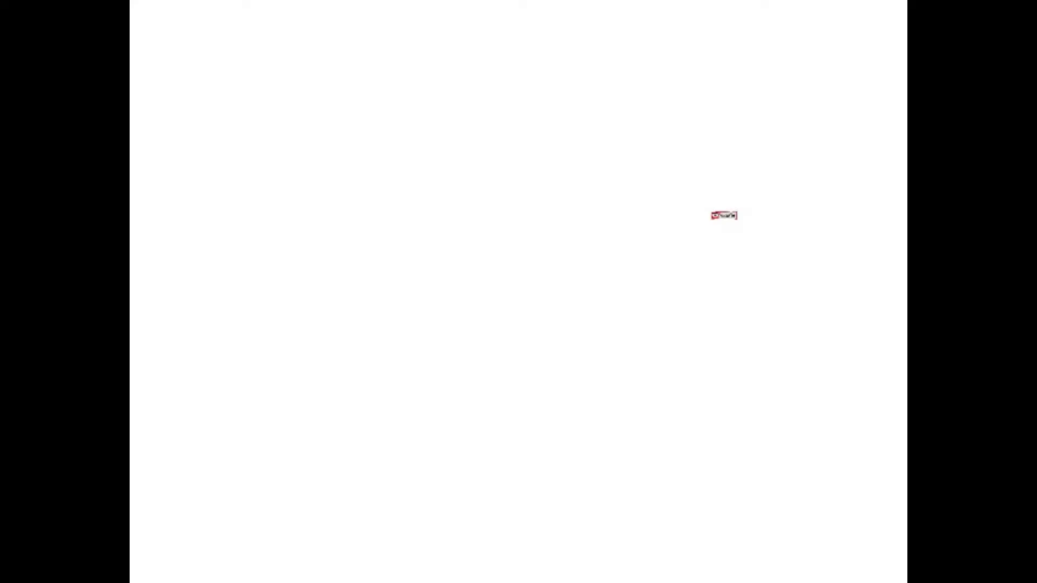